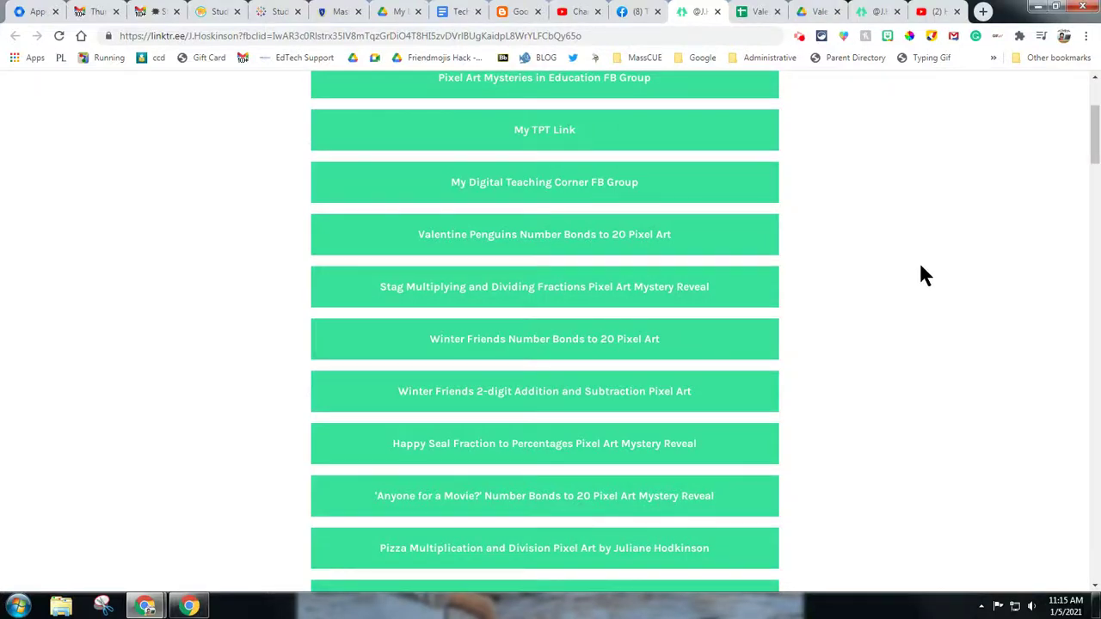
Switch to the Valentines Mystery Reveal spreadsheet and look over the penguin pixel-art picture.
click(753, 10)
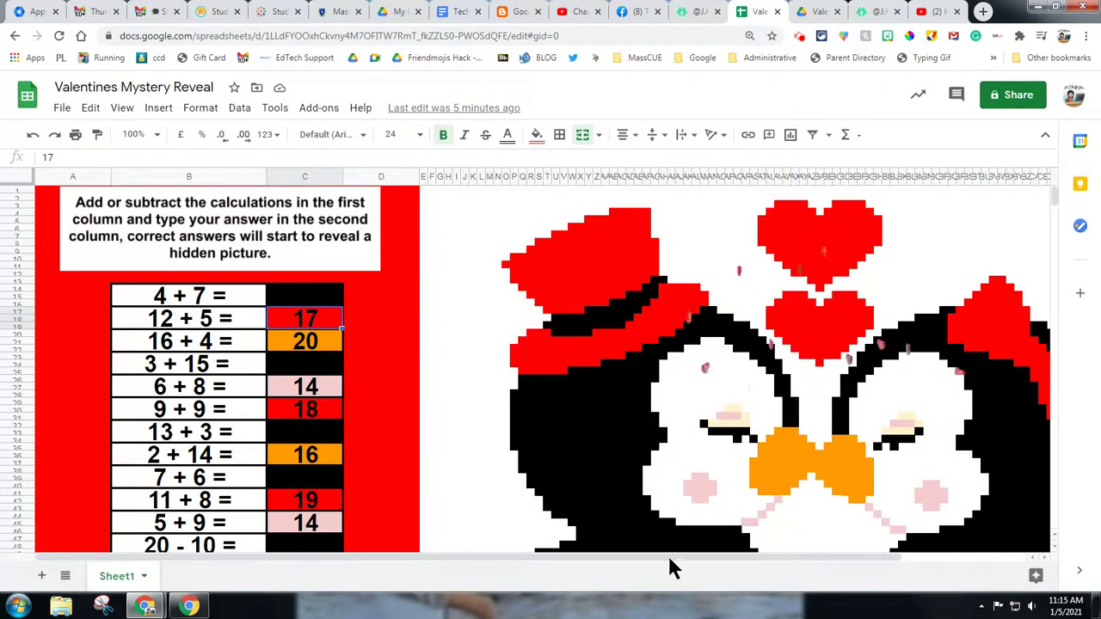
drag(745, 560, 904, 561)
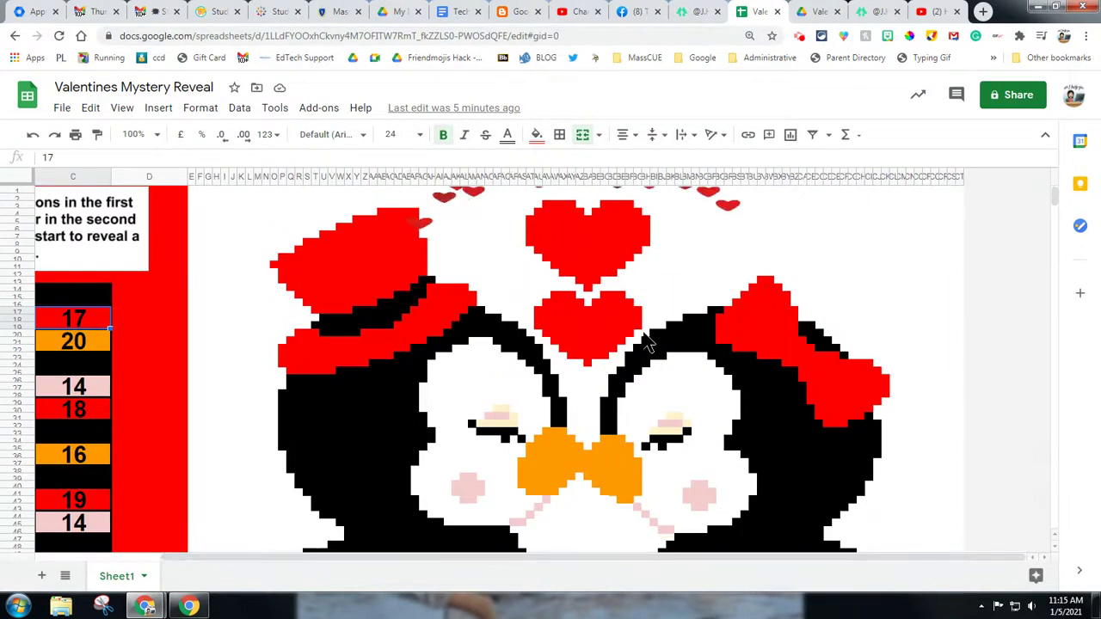
scroll(640, 344, down, 2)
scroll(641, 349, down, 3)
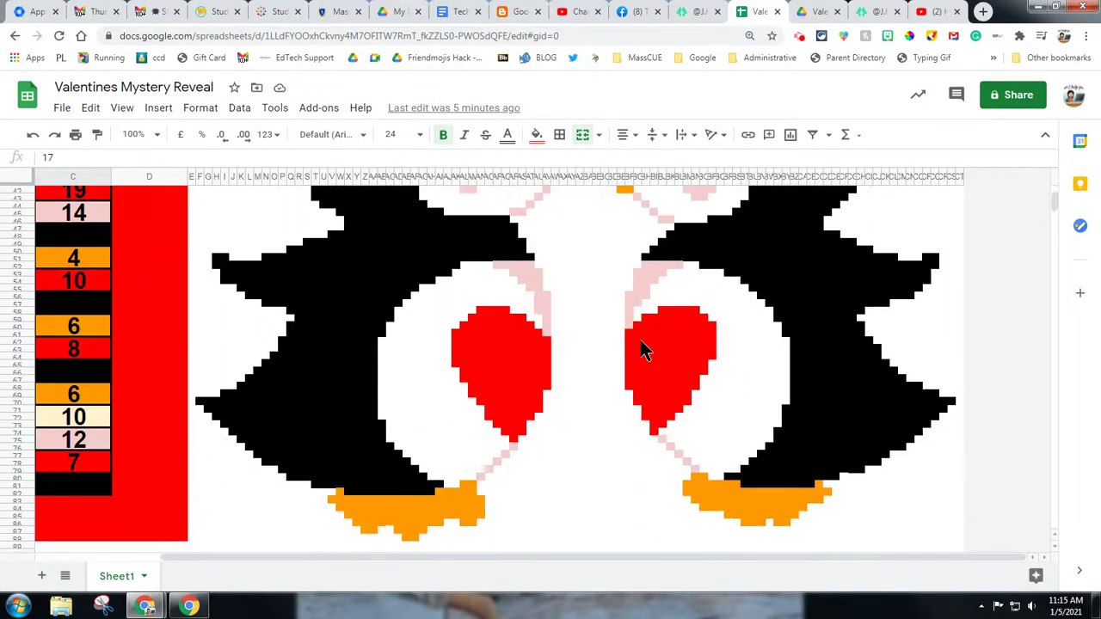
scroll(640, 348, up, 3)
scroll(641, 348, up, 5)
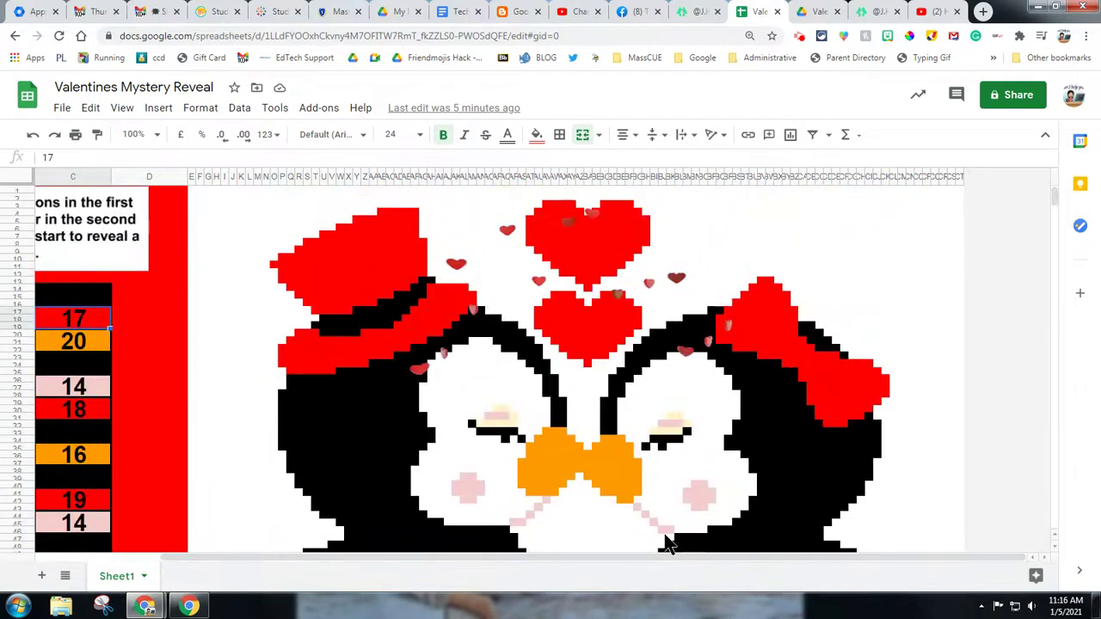
drag(668, 560, 488, 560)
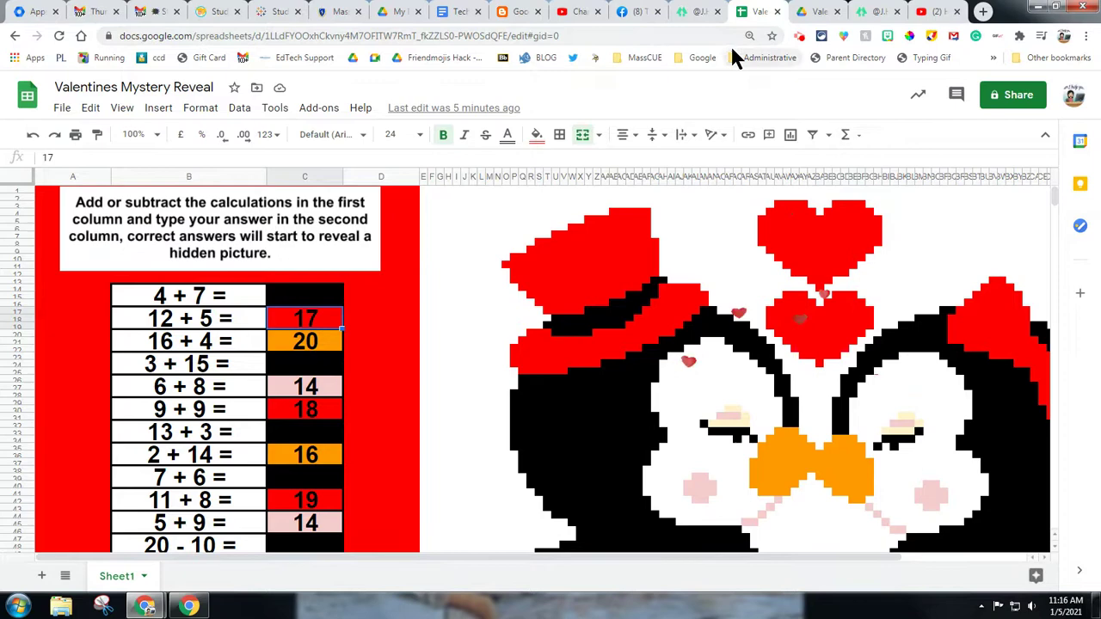
Go to the Facebook group post and follow its linktr.ee link.
click(641, 10)
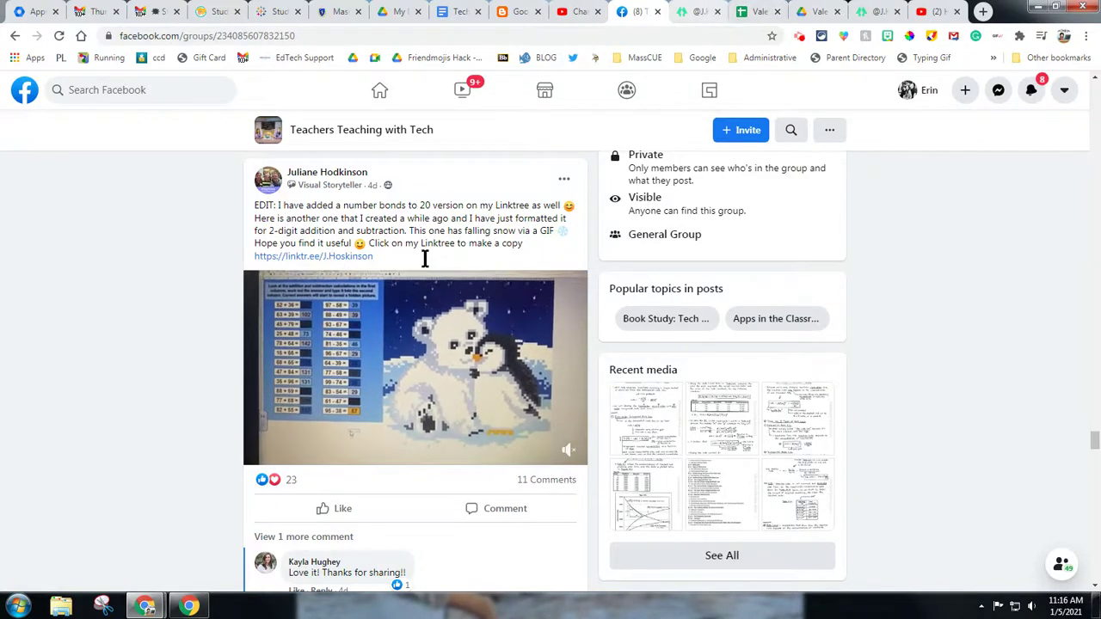
click(311, 258)
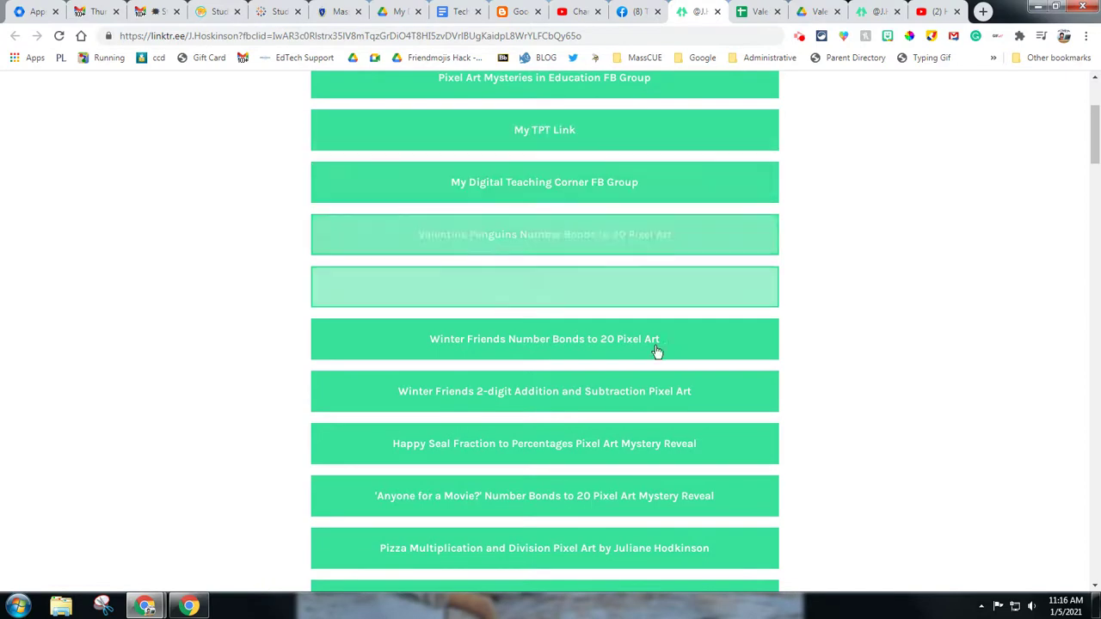
Search the Linktree page for 'pen' and open the Valentine Penguins Number Bonds to 20 Pixel Art link.
scroll(692, 443, down, 2)
scroll(678, 440, up, 2)
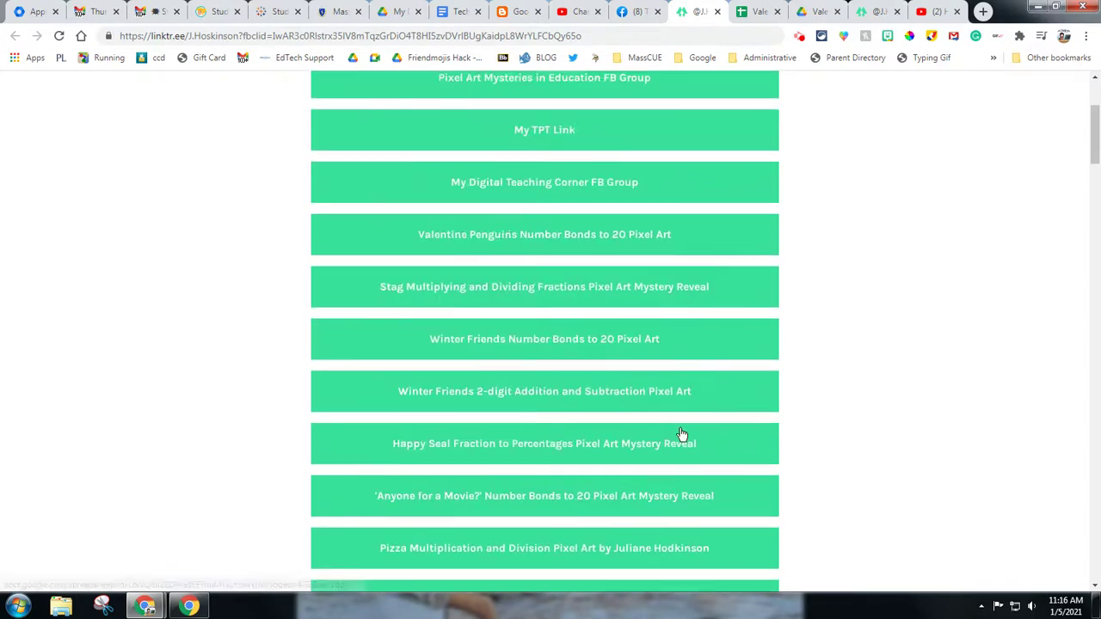
scroll(731, 204, down, 2)
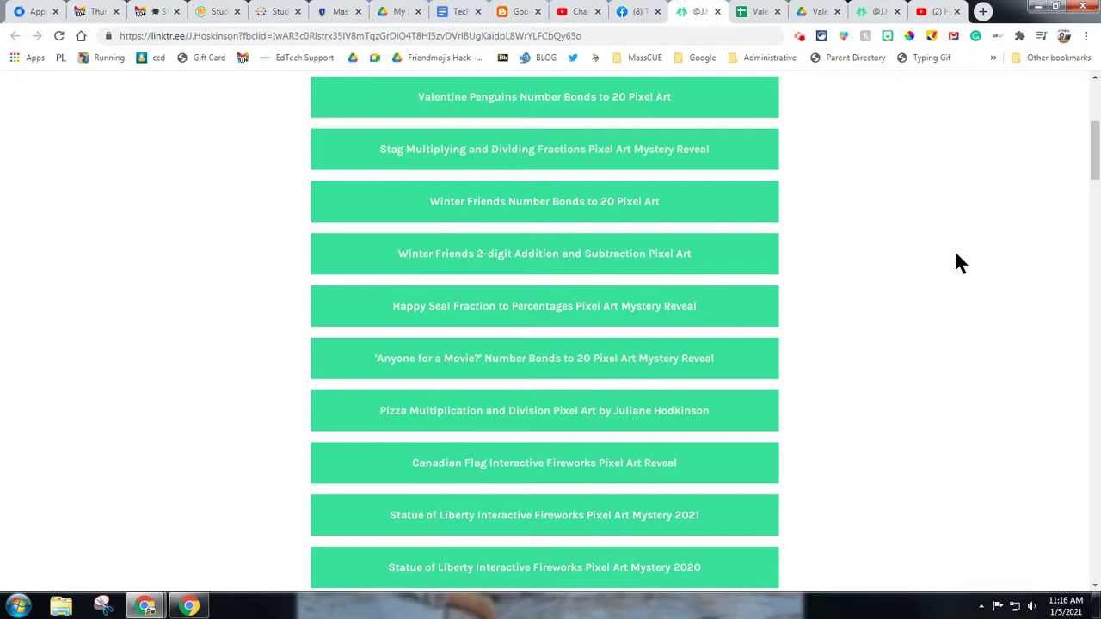
scroll(957, 255, up, 3)
scroll(955, 255, down, 2)
scroll(955, 255, down, 2)
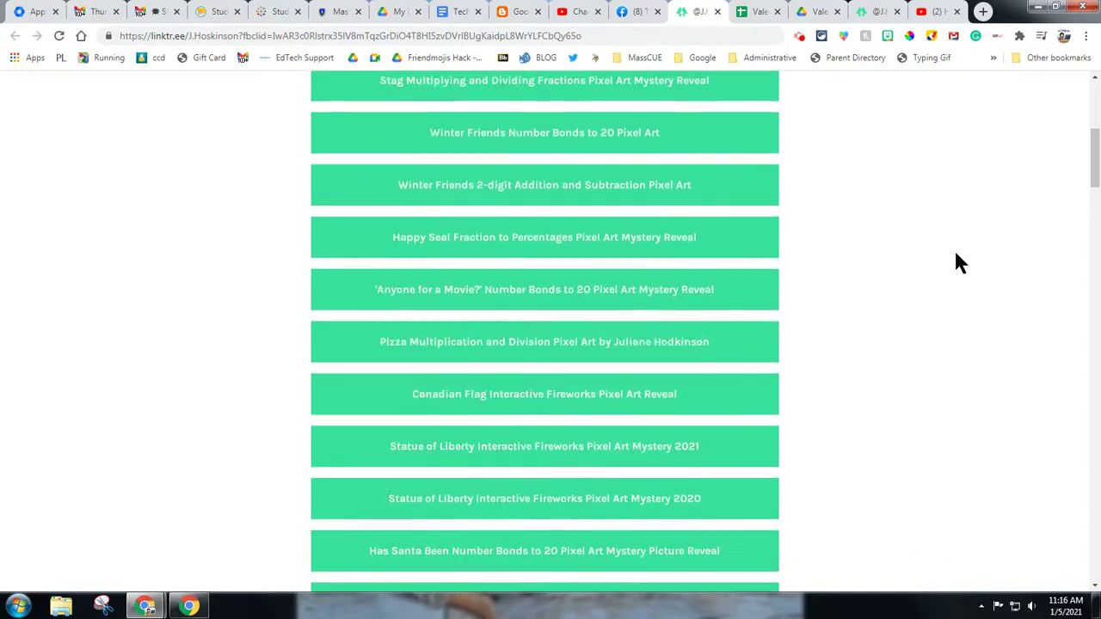
scroll(956, 254, down, 3)
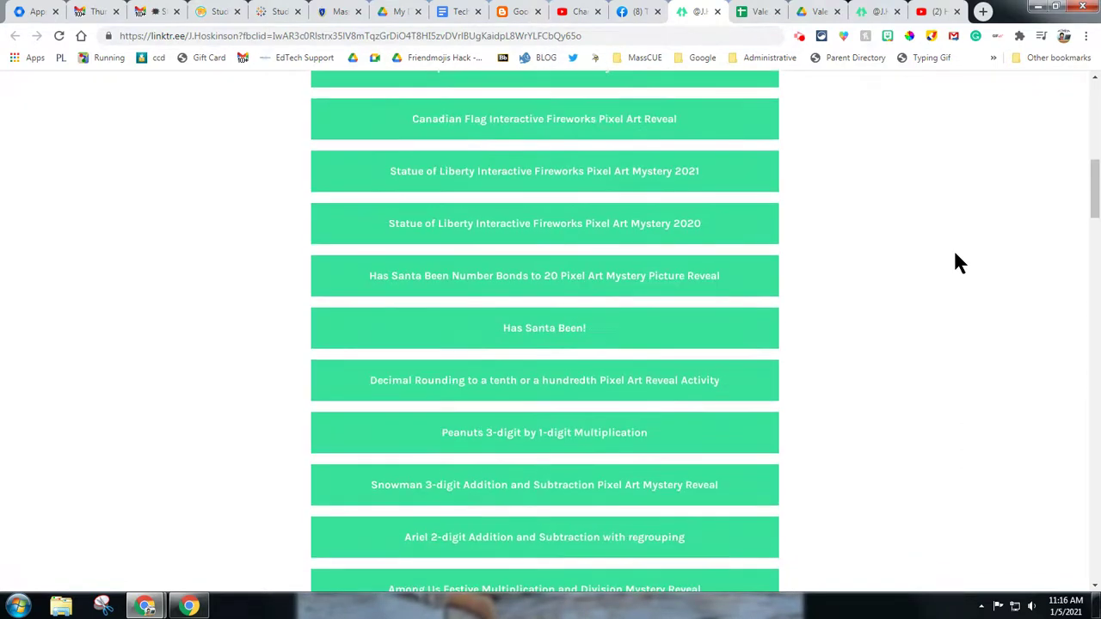
scroll(956, 262, down, 3)
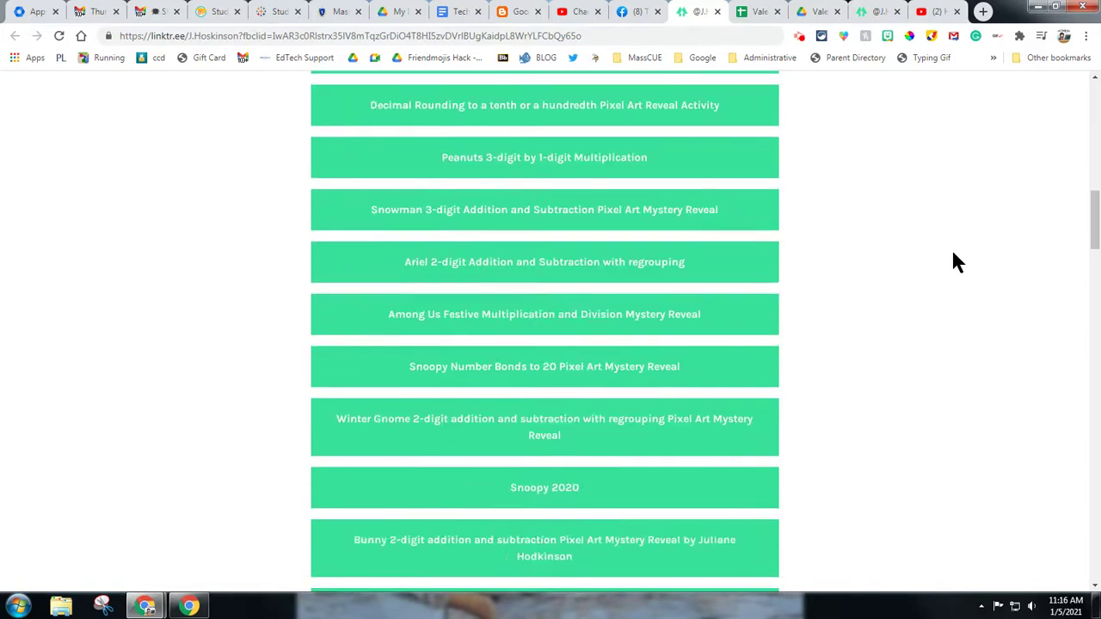
key(ctrl+f)
text(pengui)
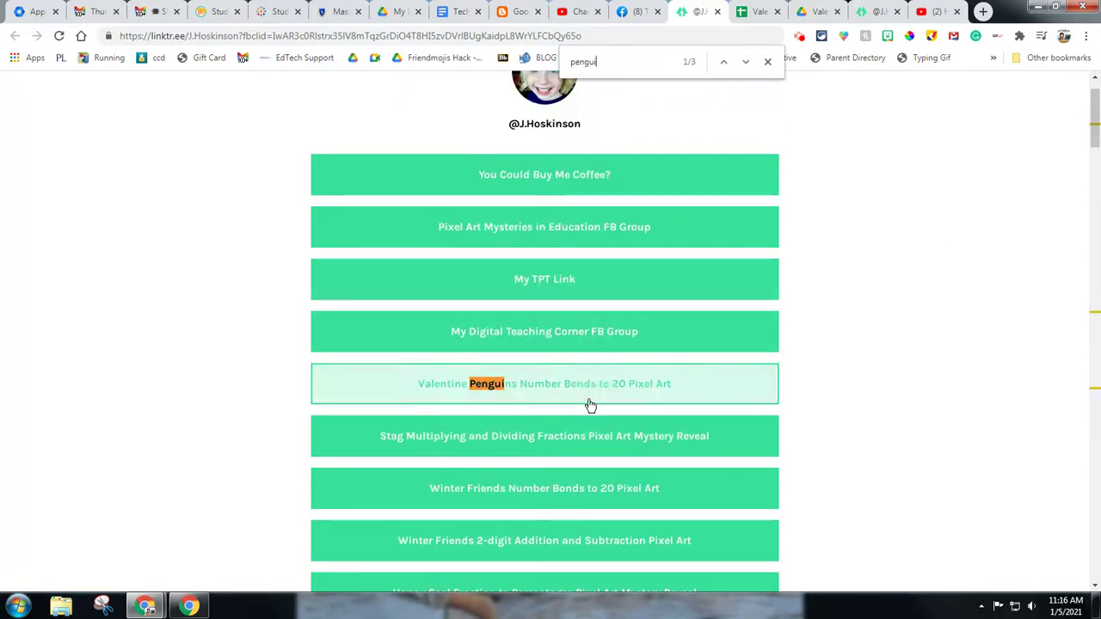
click(590, 385)
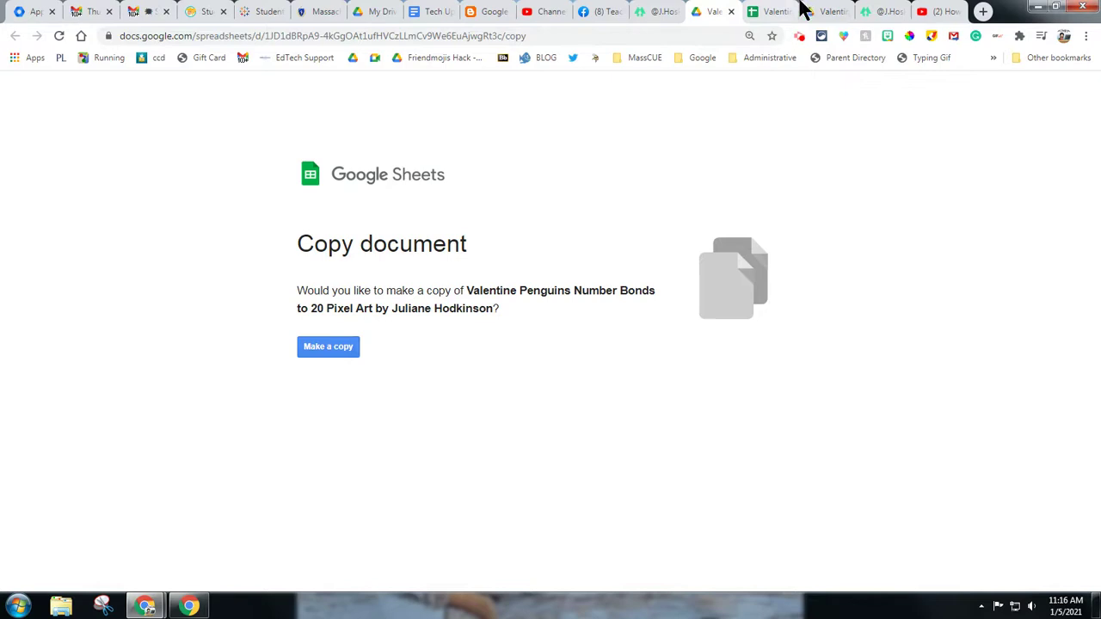
Compare the spreadsheet's title with the 'Penguins' file name offered on the copy page.
click(774, 13)
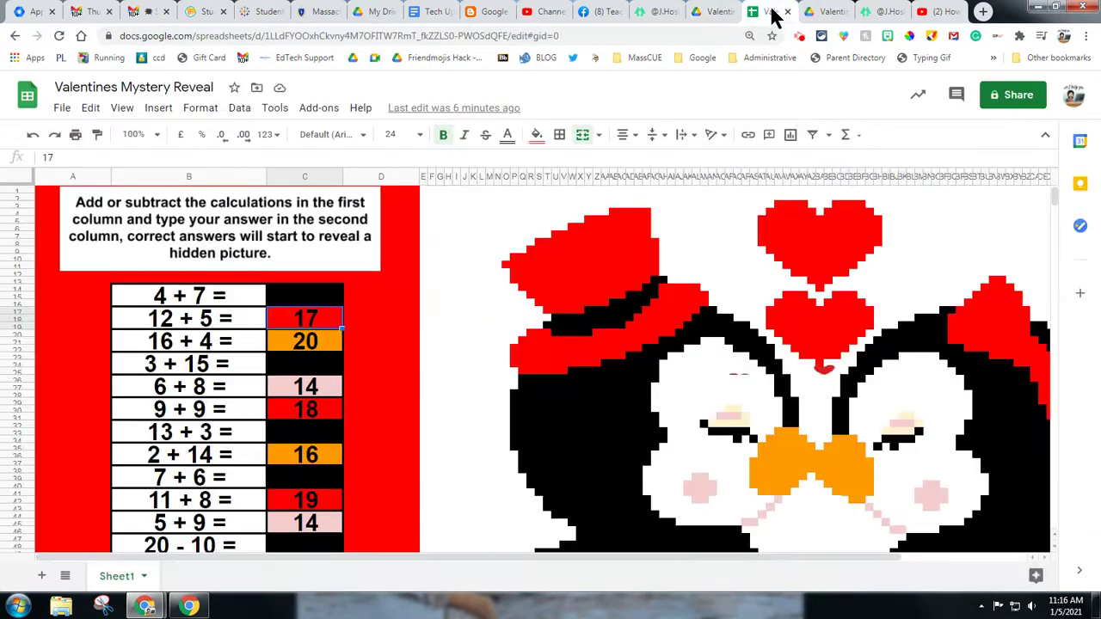
click(115, 87)
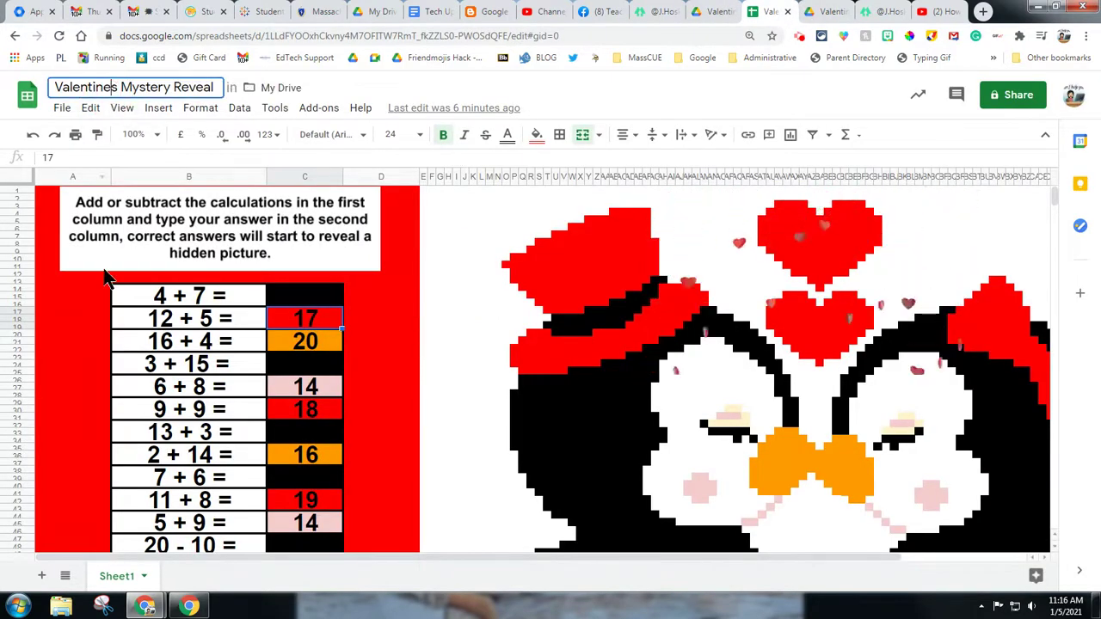
click(711, 11)
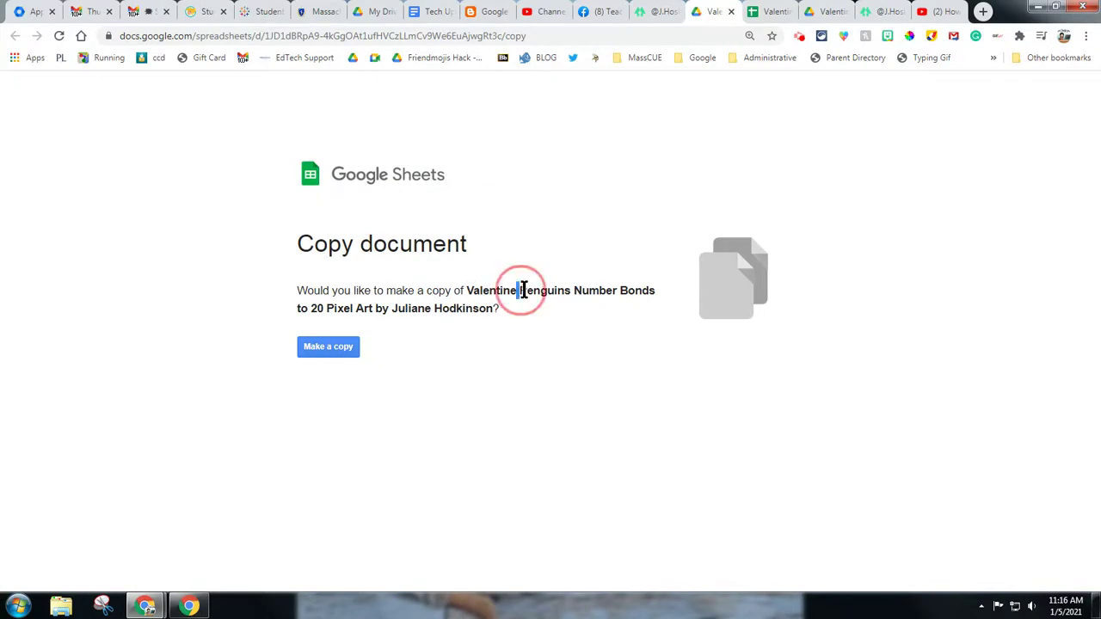
drag(522, 290, 589, 290)
click(774, 10)
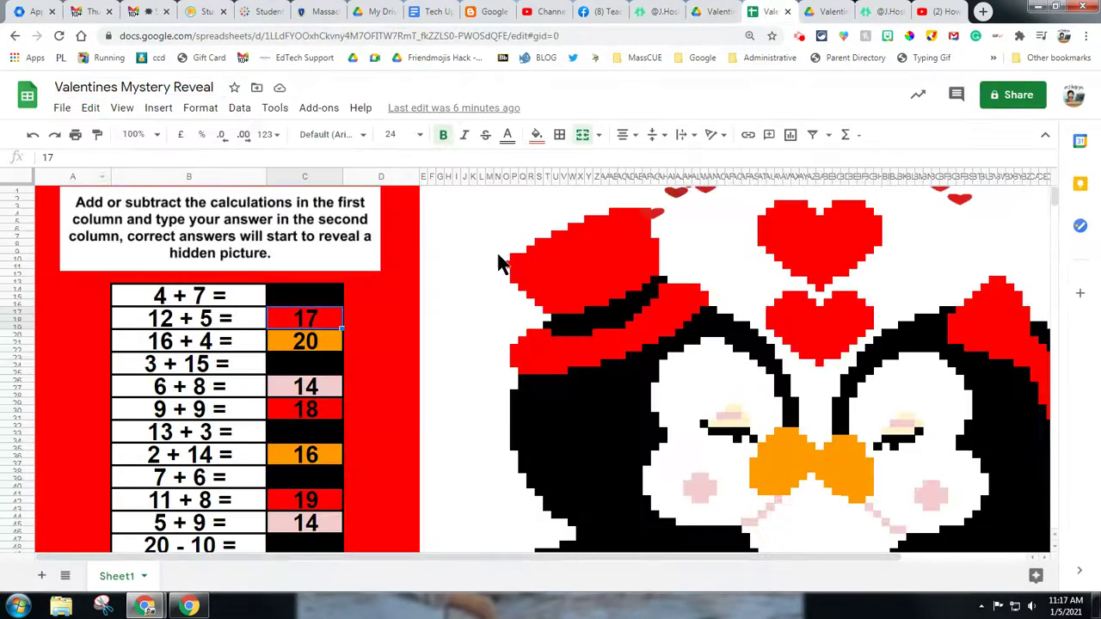
mouse_move(695, 559)
mouse_down()
mouse_move(899, 559)
mouse_move(714, 564)
mouse_up()
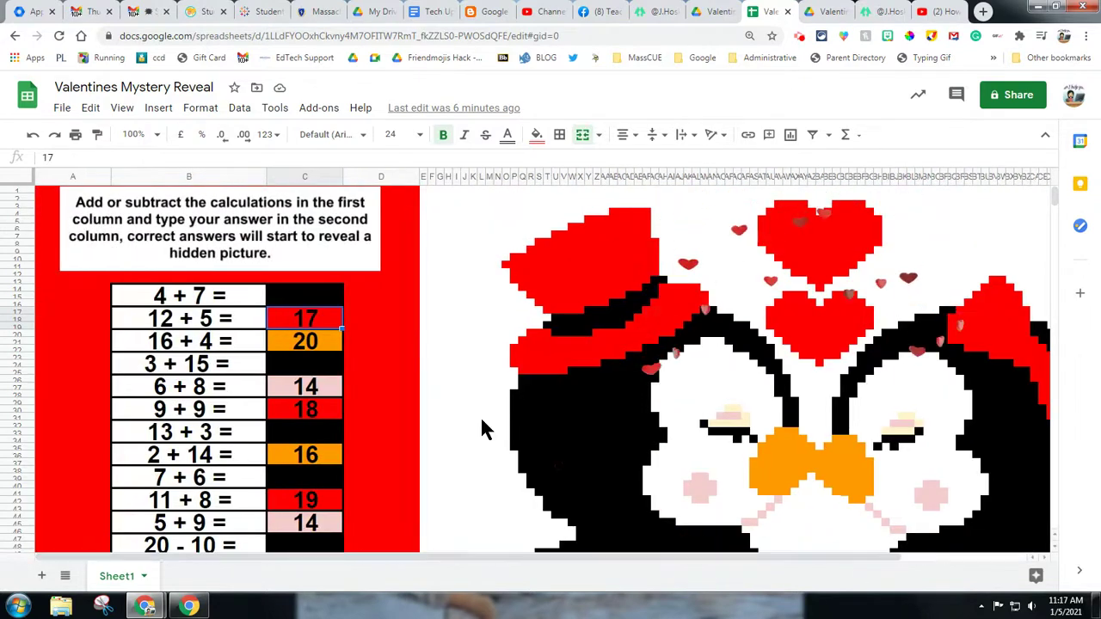
Select the column C answers from 4 + 7 down to 18 - 13 and delete them.
scroll(707, 327, down, 8)
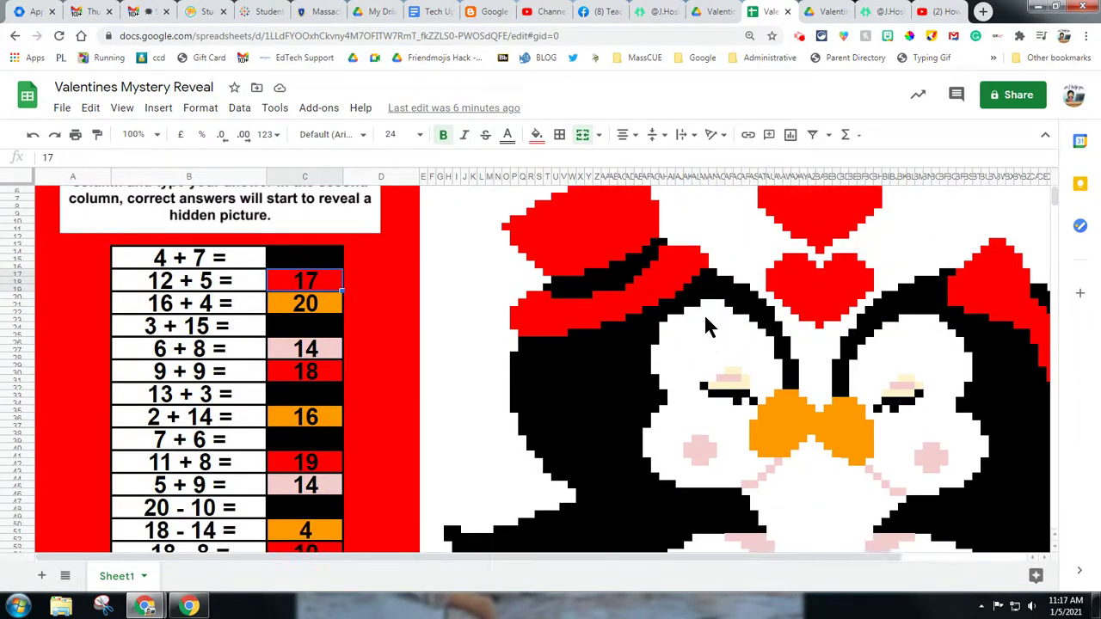
scroll(706, 327, up, 5)
scroll(704, 330, up, 3)
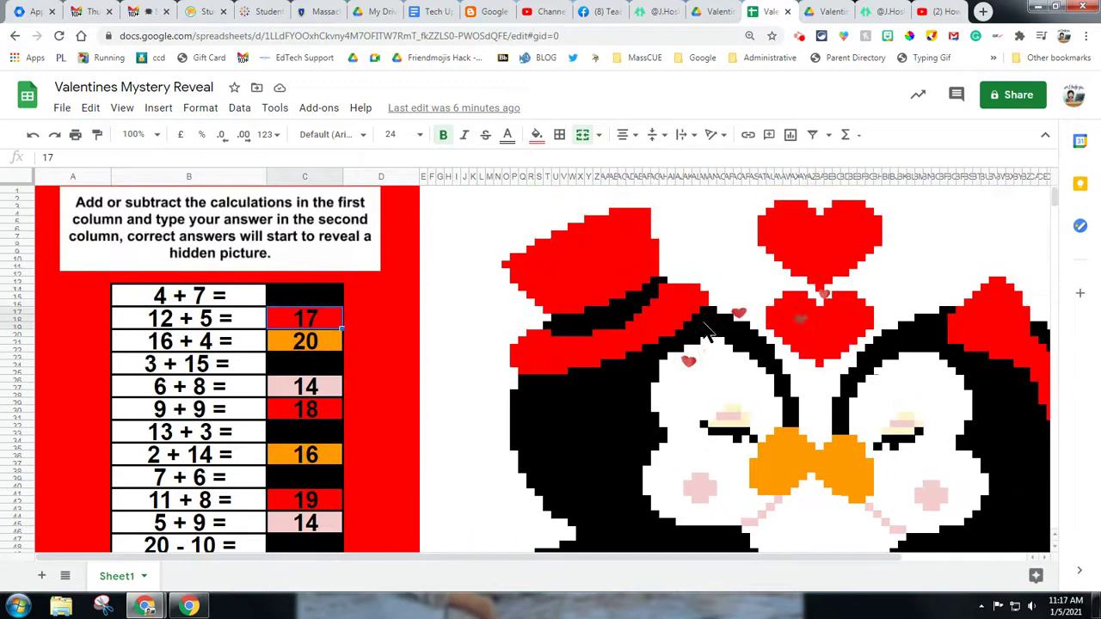
click(320, 301)
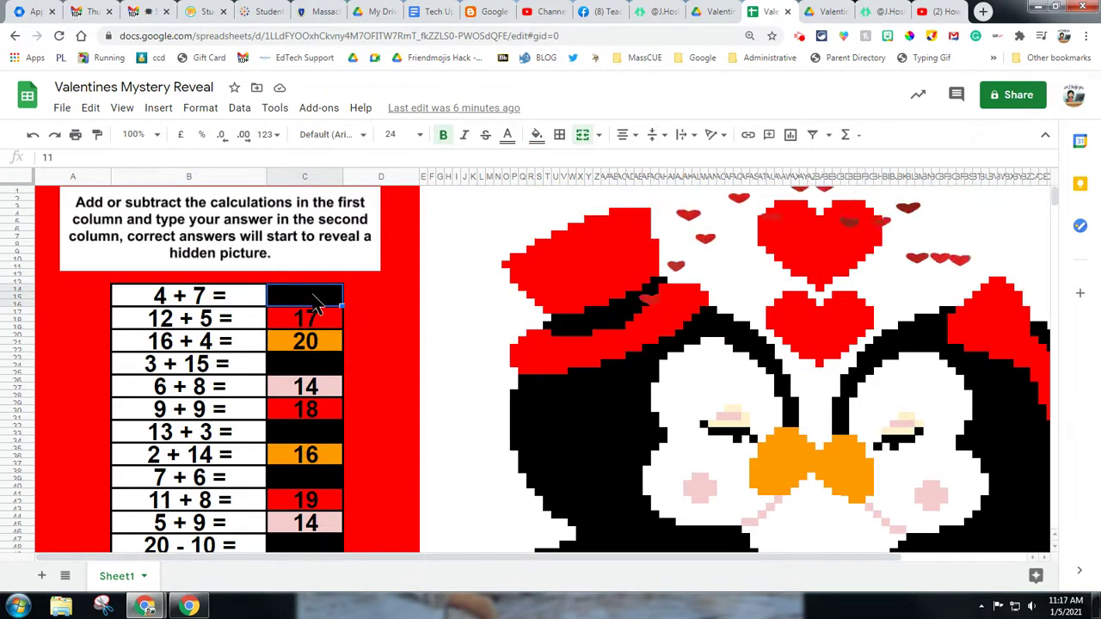
key(shift+Down)
key(shift+Down)
key(shift+Down)
key(shift+Down)
key(shift+Down)
key(shift+Down)
key(shift+Down)
key(shift+Down)
key(shift+Down)
key(shift+Down)
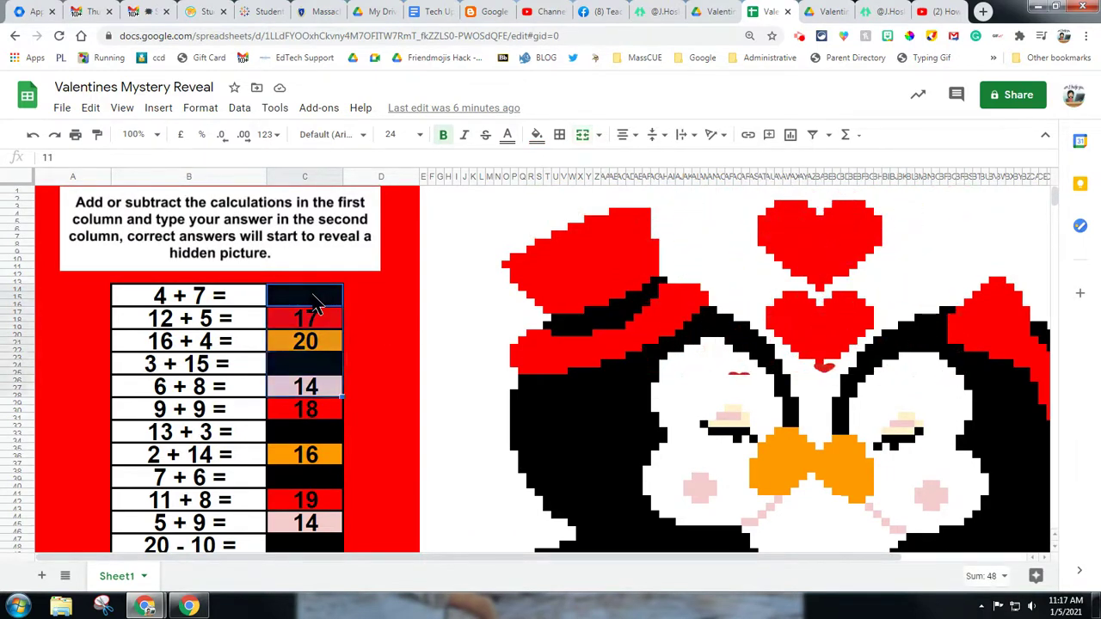
scroll(314, 303, down, 3)
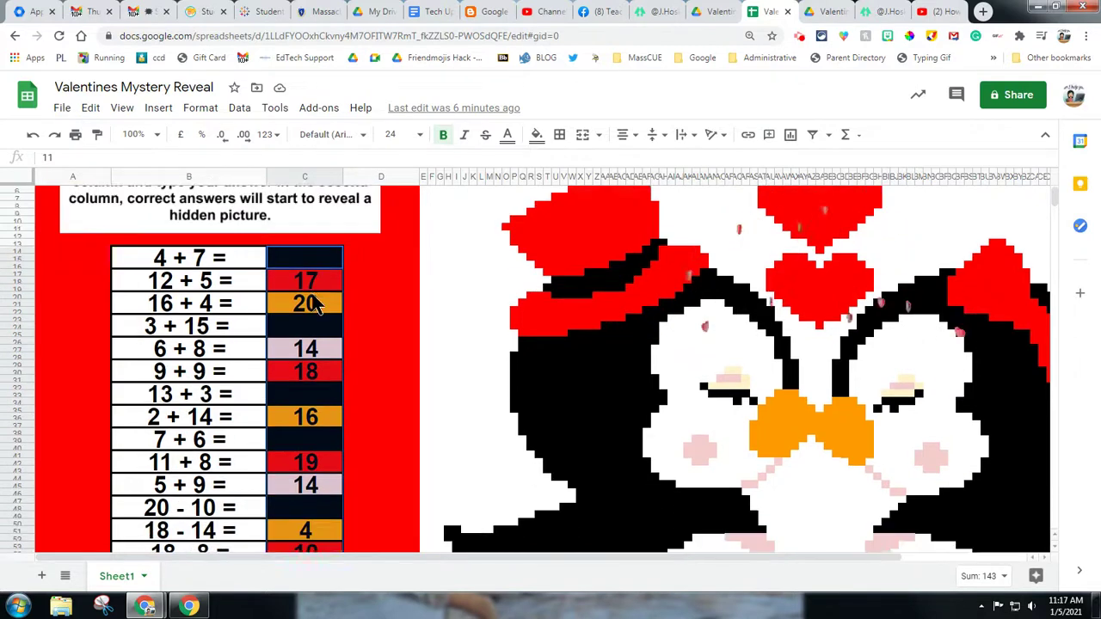
key(shift+Down)
key(shift+Down)
key(shift+Down)
key(shift+Down)
key(shift+Down)
key(shift+Down)
key(shift+Down)
key(shift+Down)
key(shift+Down)
key(shift+Down)
key(shift+Down)
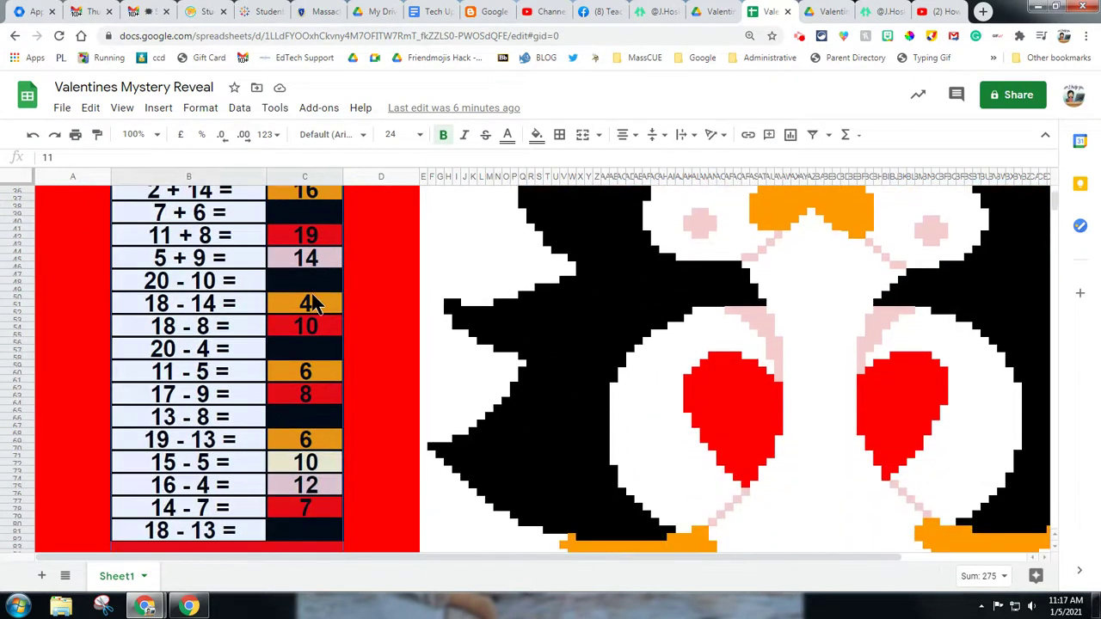
key(shift+Down)
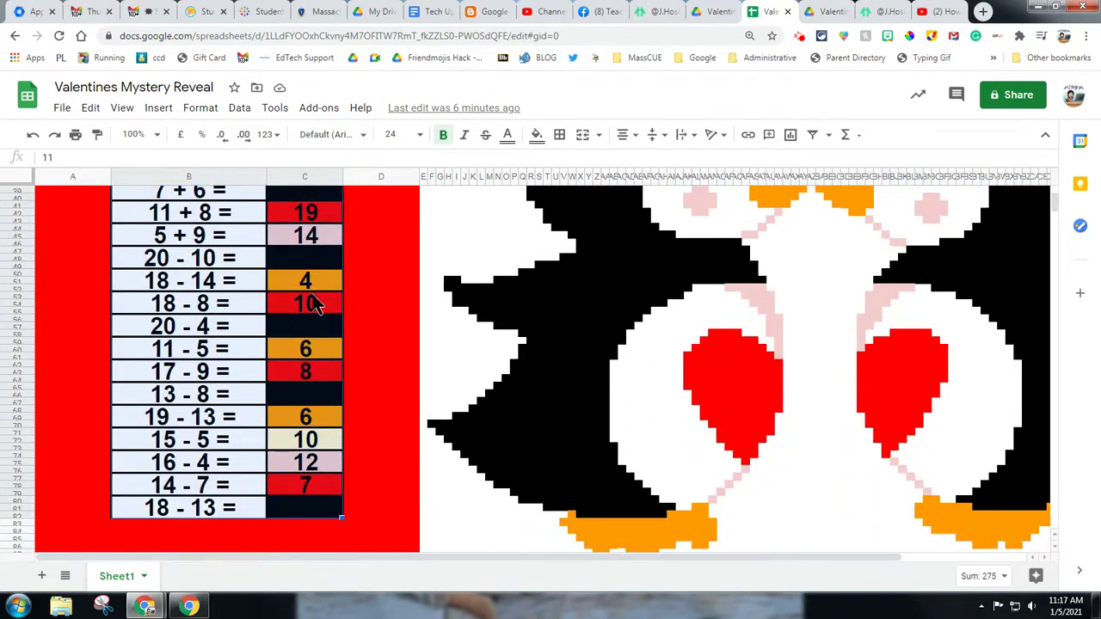
key(Delete)
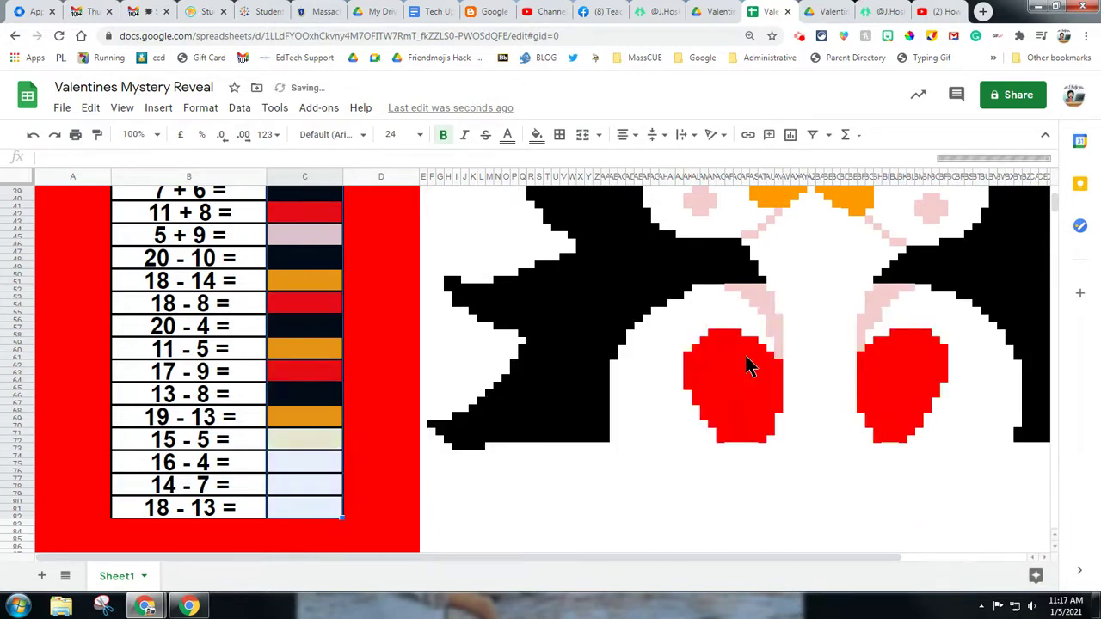
scroll(746, 366, up, 5)
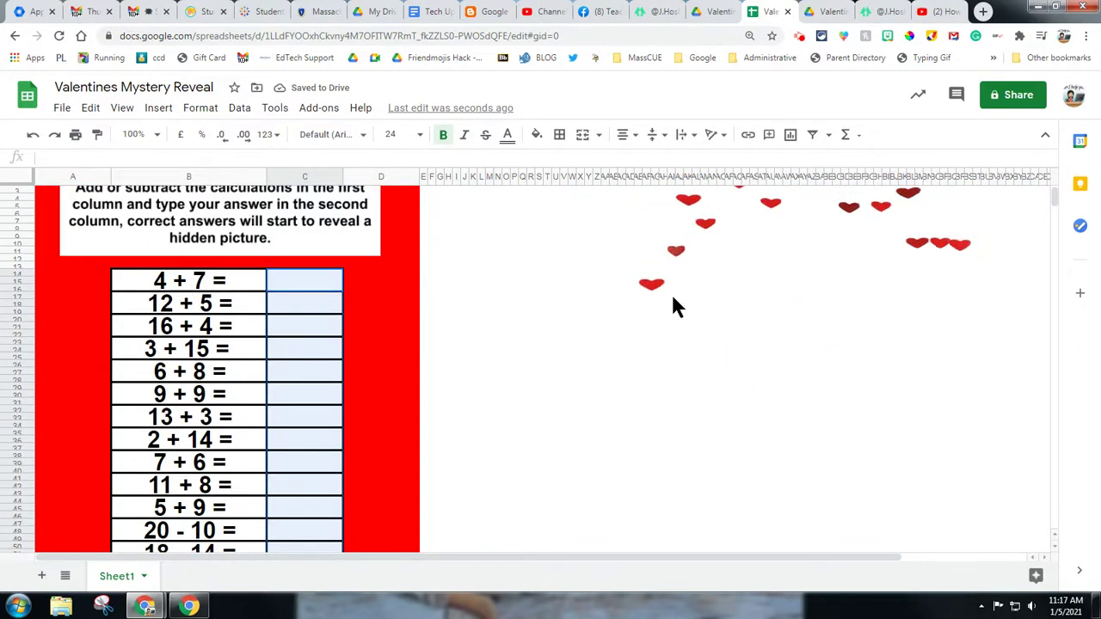
Enter 11 as the 4 + 7 answer in cell C14.
scroll(934, 363, up, 1)
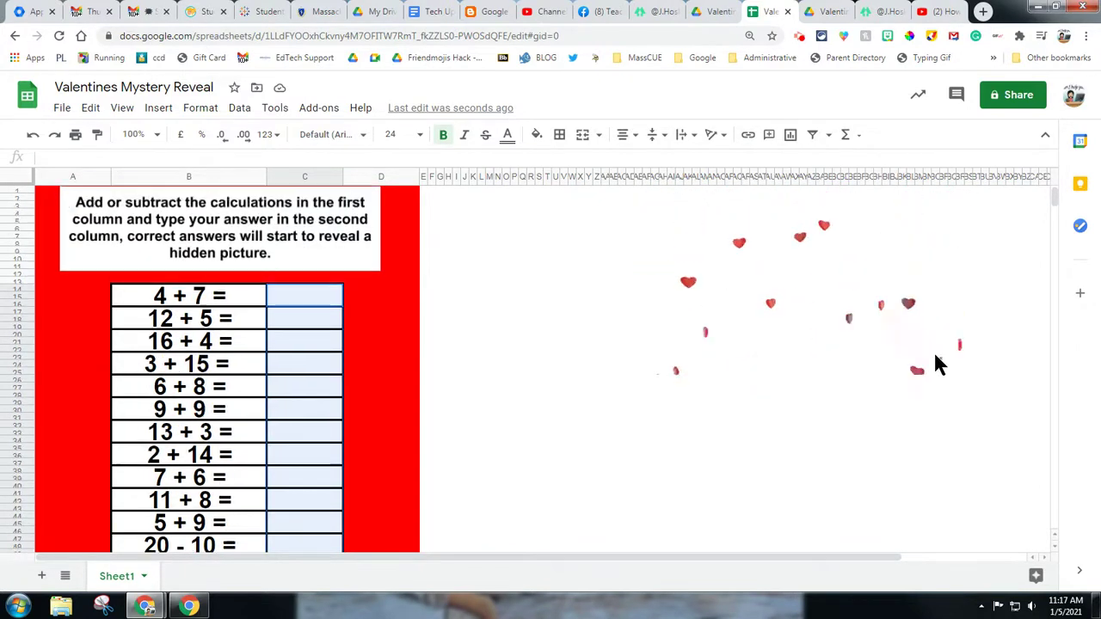
click(288, 301)
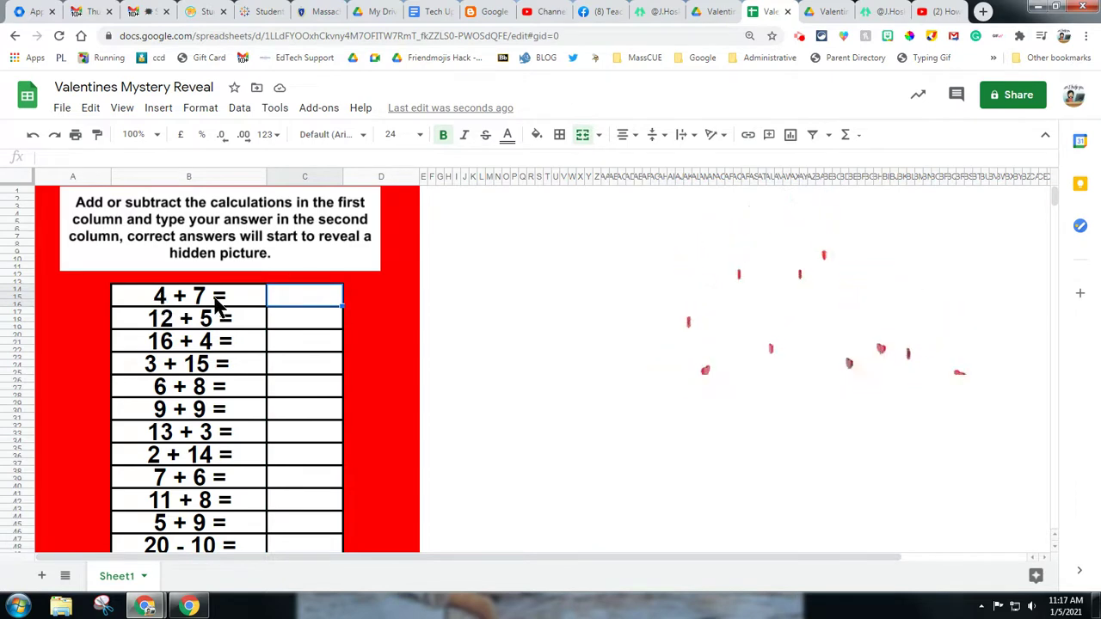
text(11)
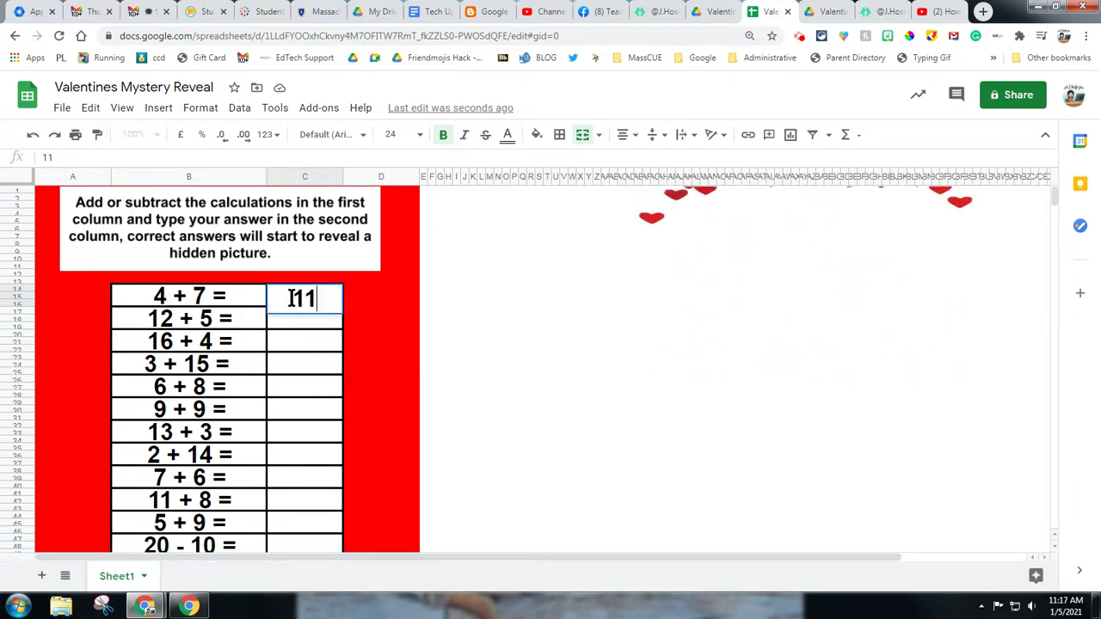
click(293, 306)
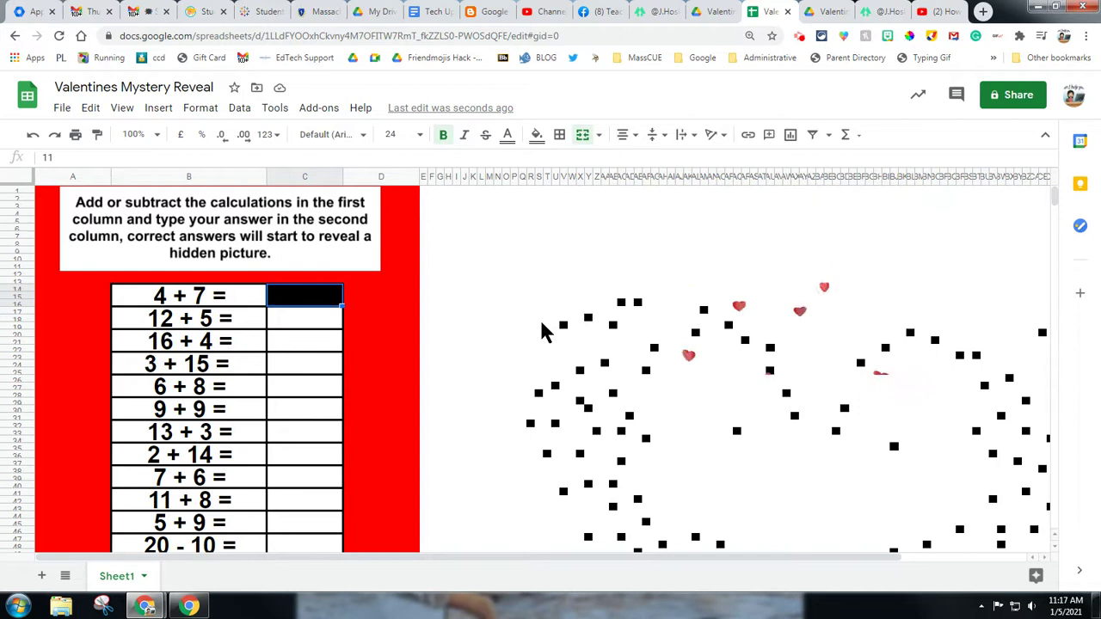
Zoom the browser out four levels to see the whole picture, then reselect C14.
key(ctrl+minus)
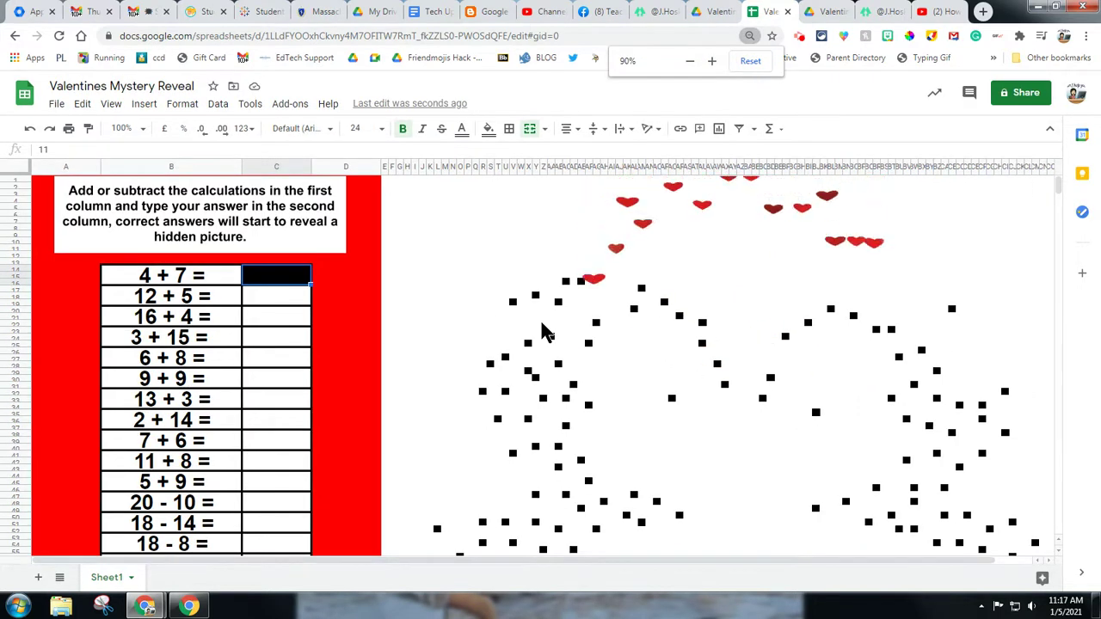
key(ctrl+minus)
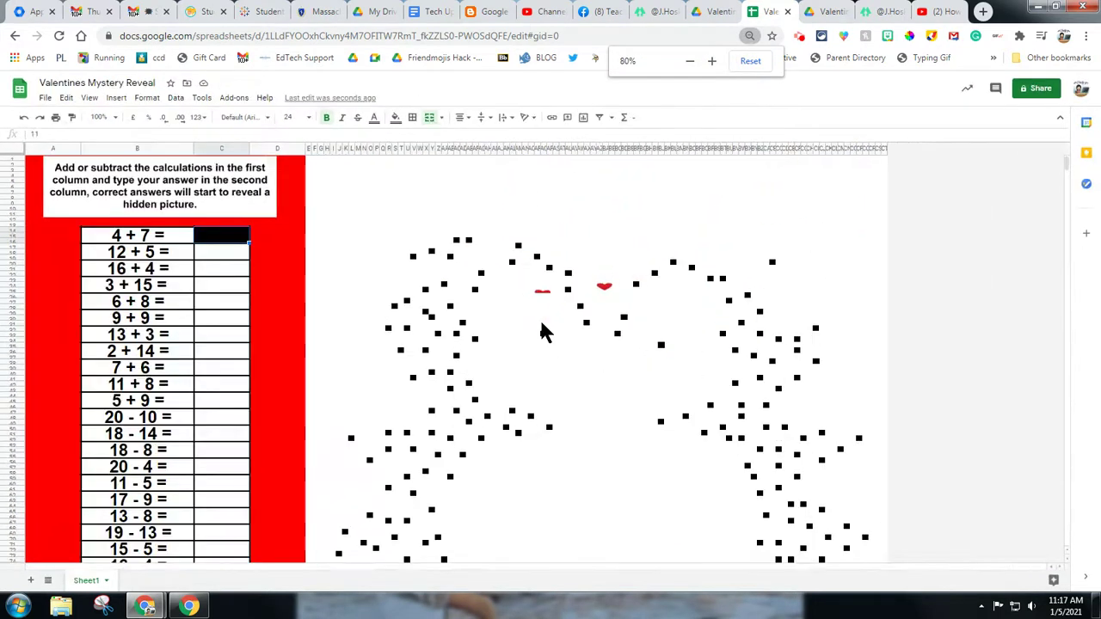
key(ctrl+minus)
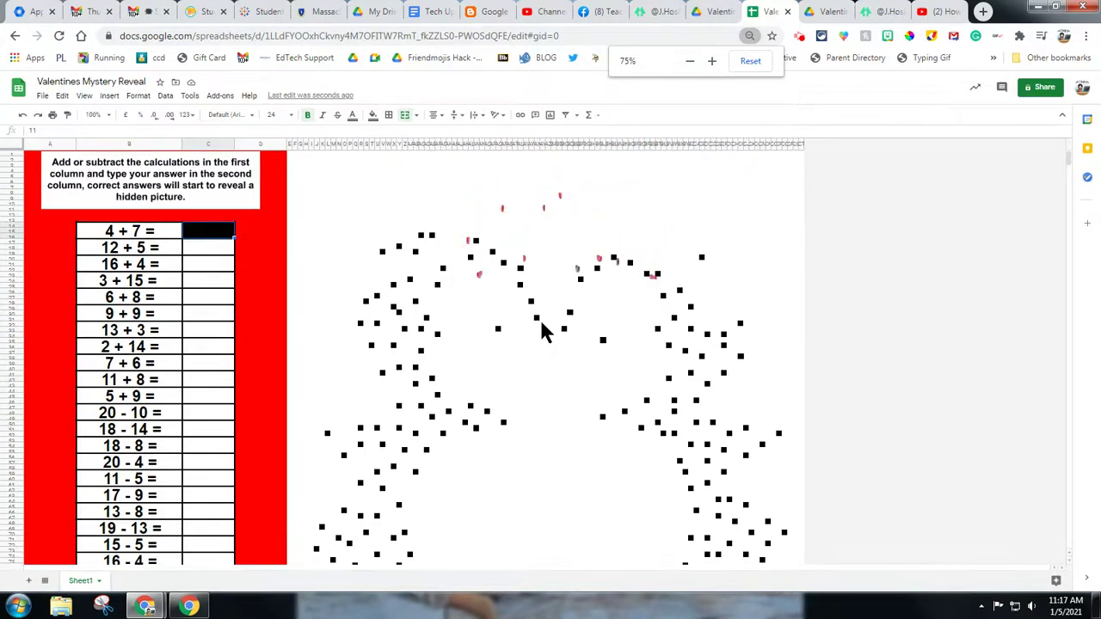
key(ctrl+minus)
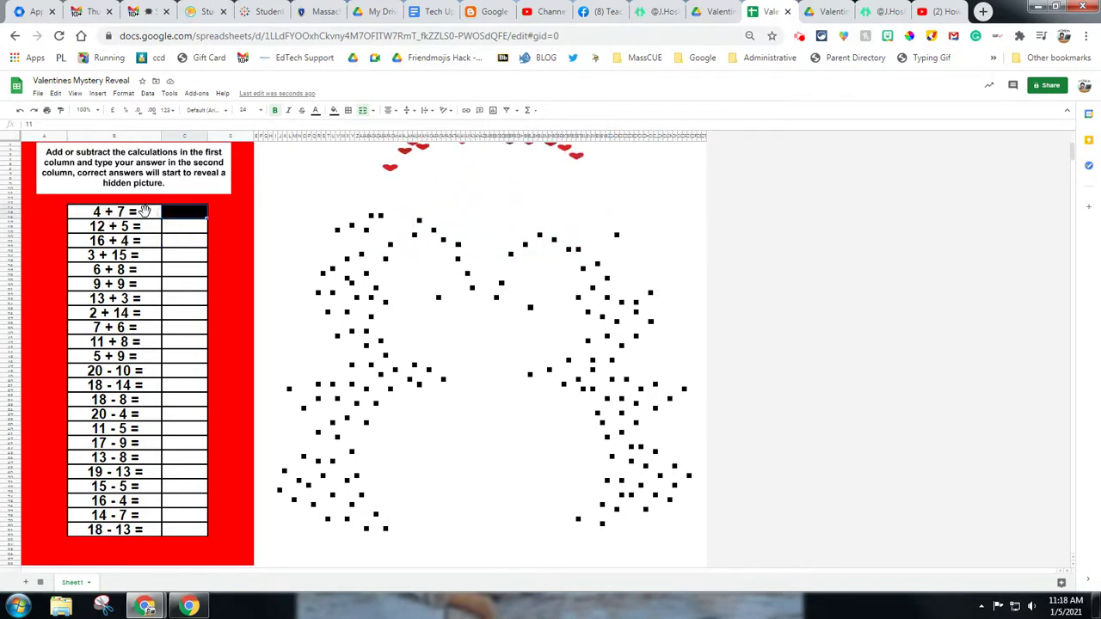
click(129, 220)
click(174, 215)
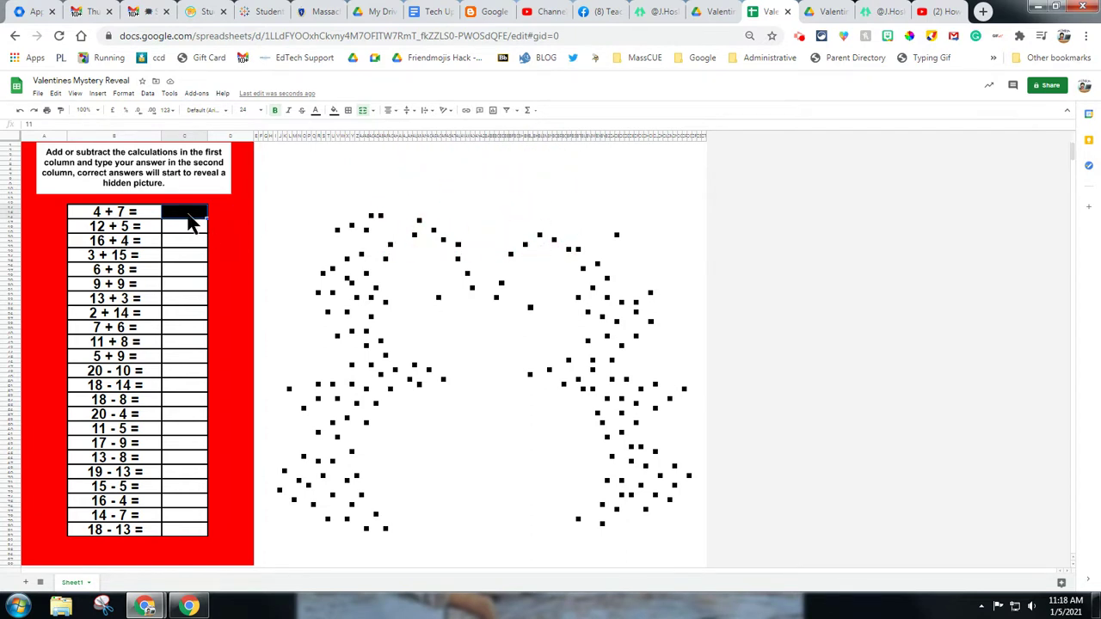
Show C14's conditional format rules via Format and return the browser zoom to normal.
click(123, 94)
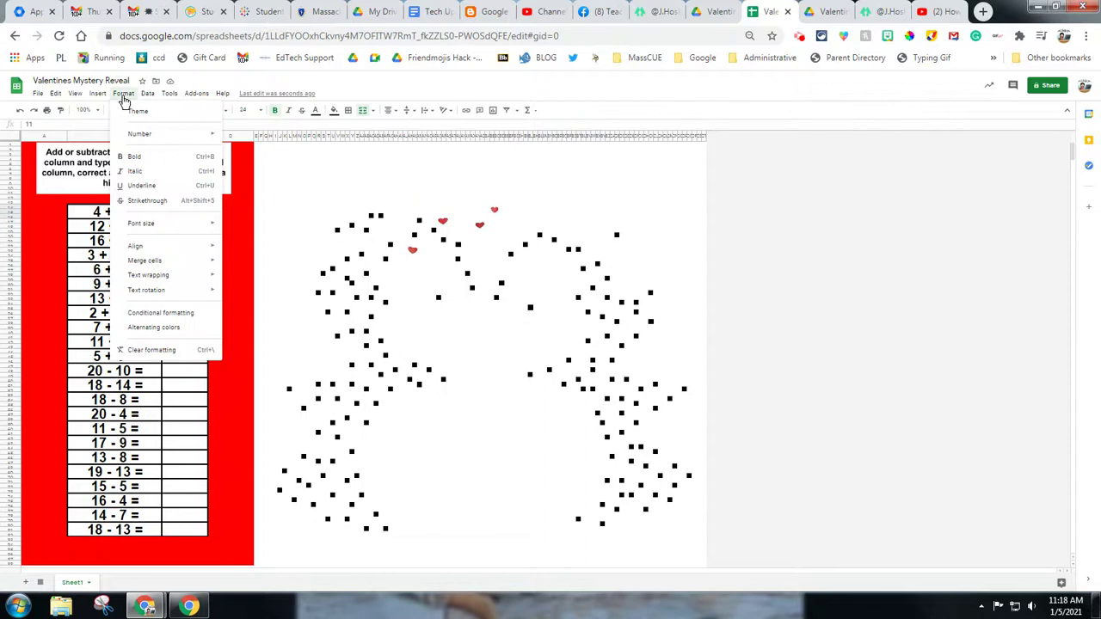
click(406, 241)
click(179, 219)
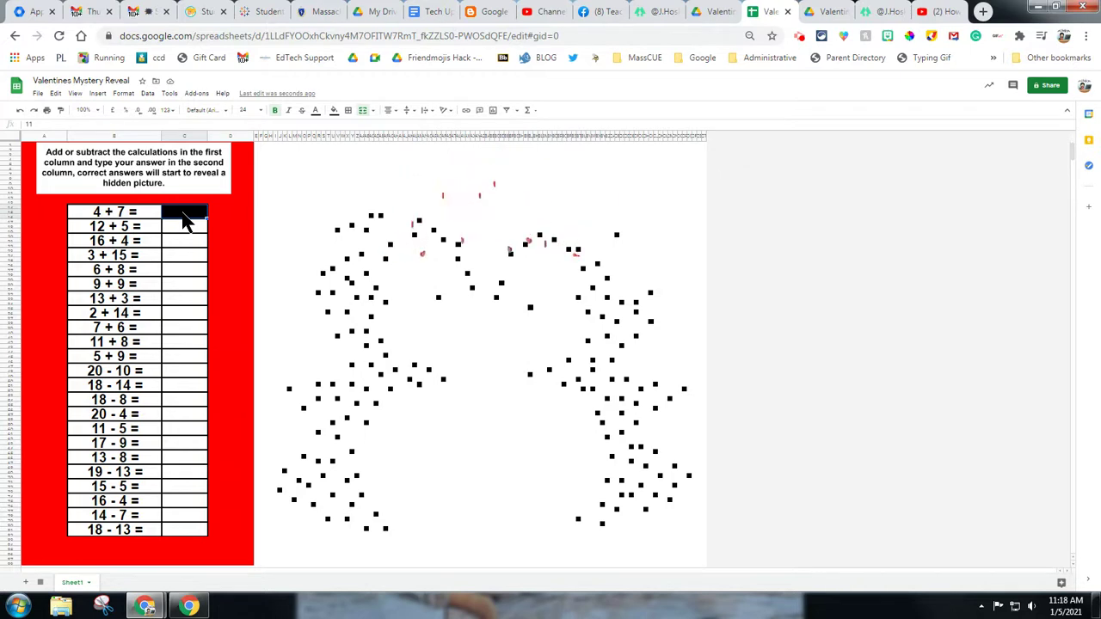
click(123, 93)
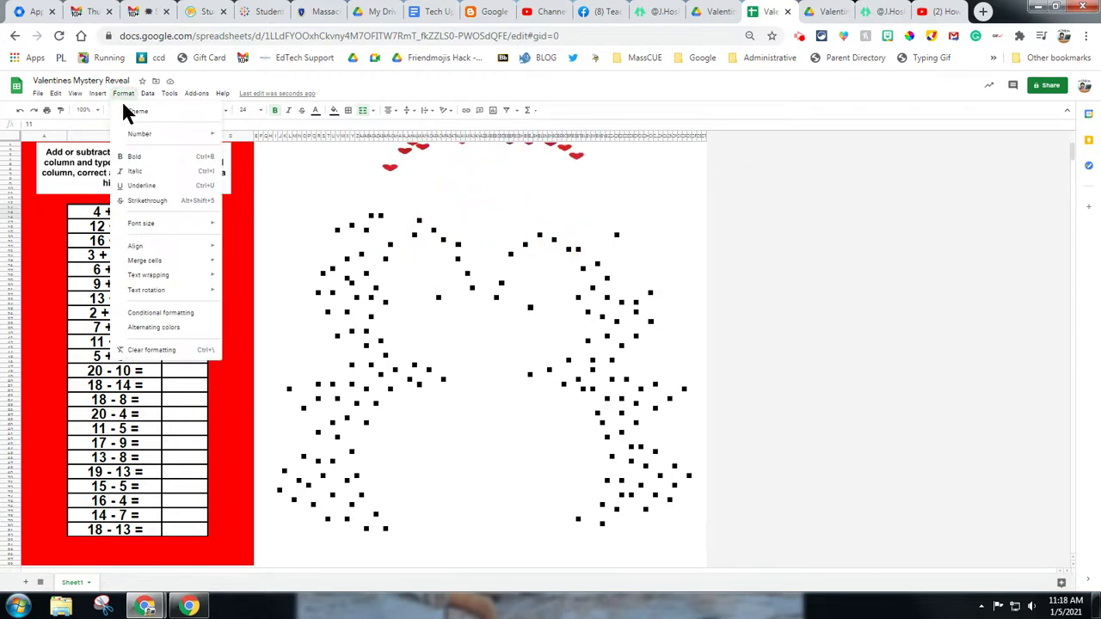
click(164, 314)
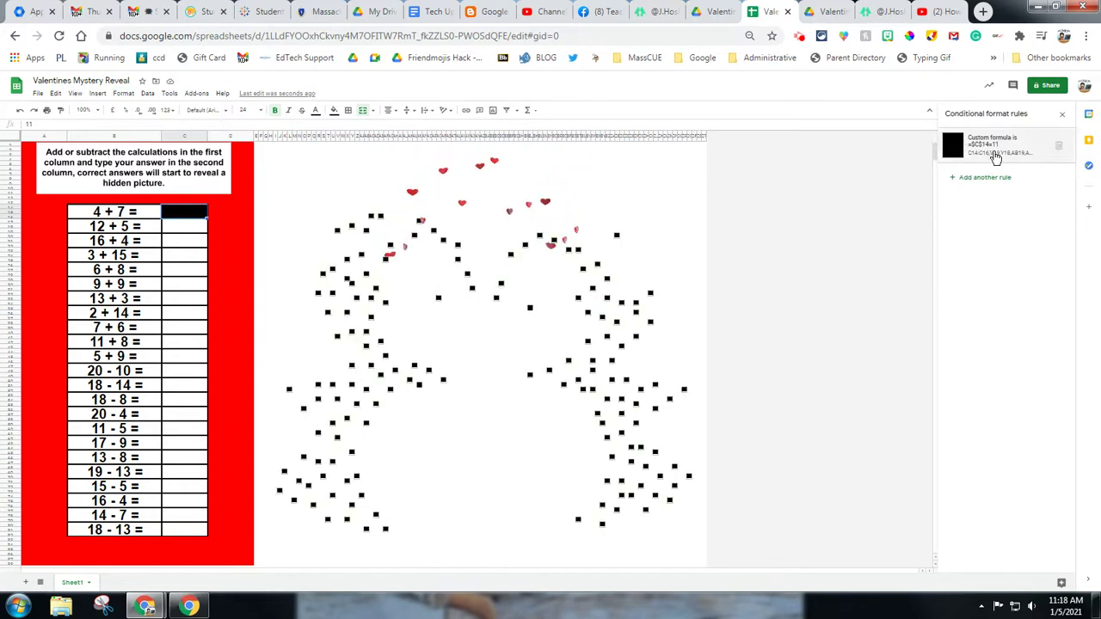
key(ctrl+minus)
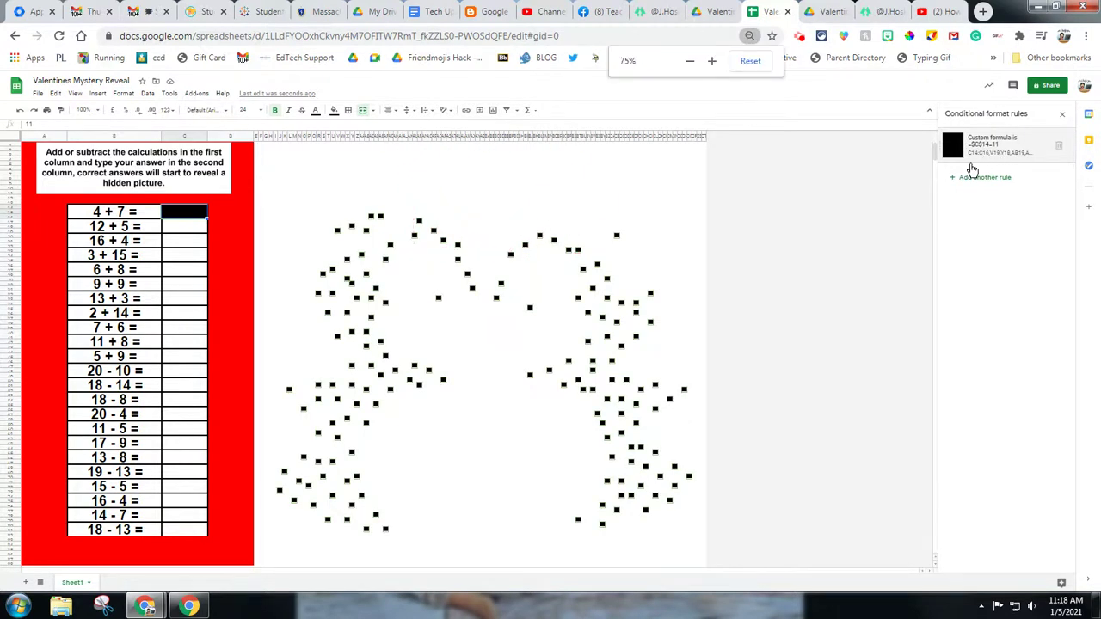
key(ctrl+plus)
key(ctrl+plus)
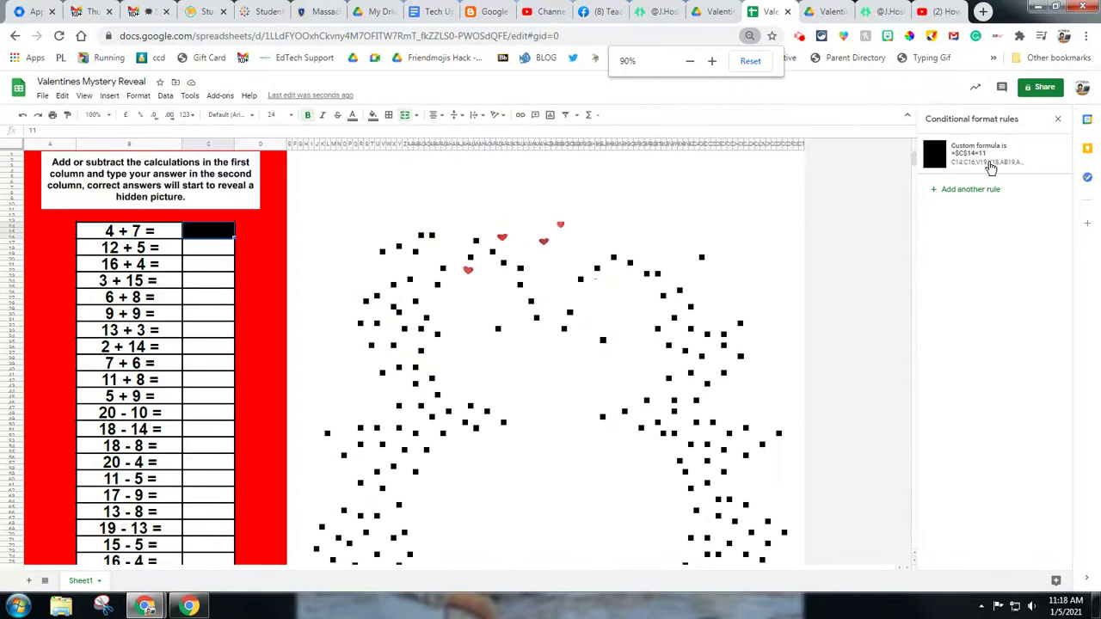
key(ctrl+plus)
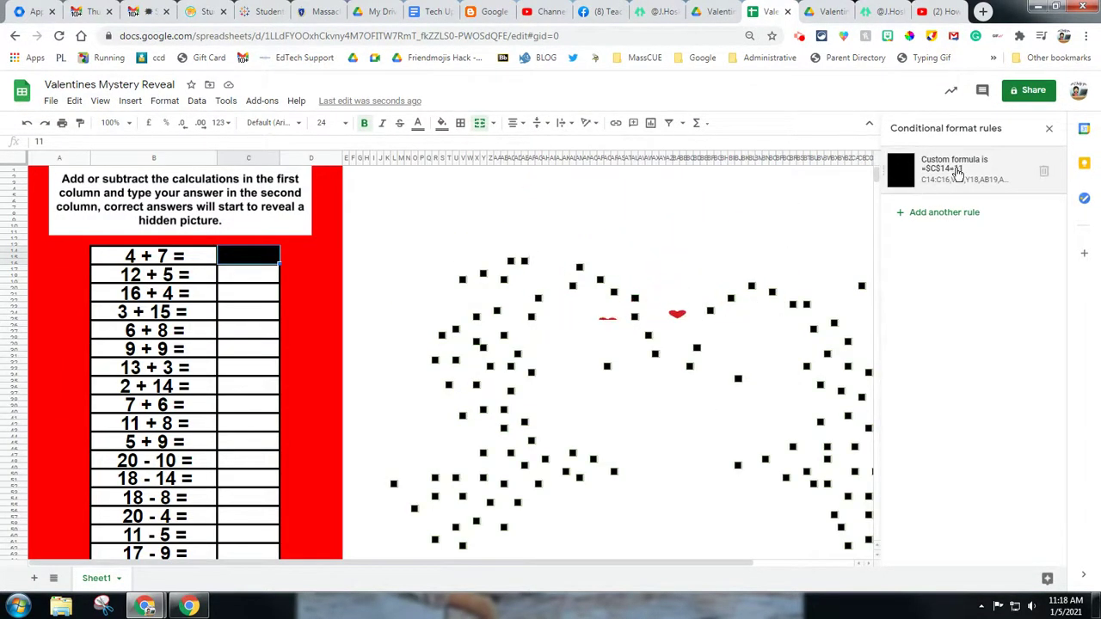
Change the reveal rule's custom formula from =$C$14=11 to =$C$14="noun" and save it.
click(956, 172)
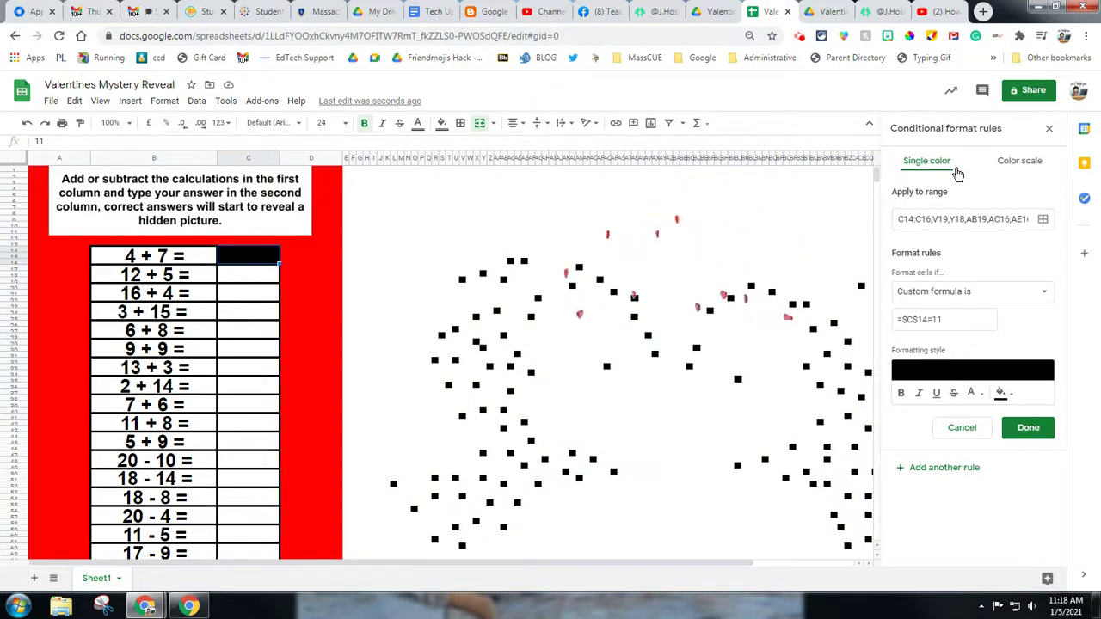
click(960, 320)
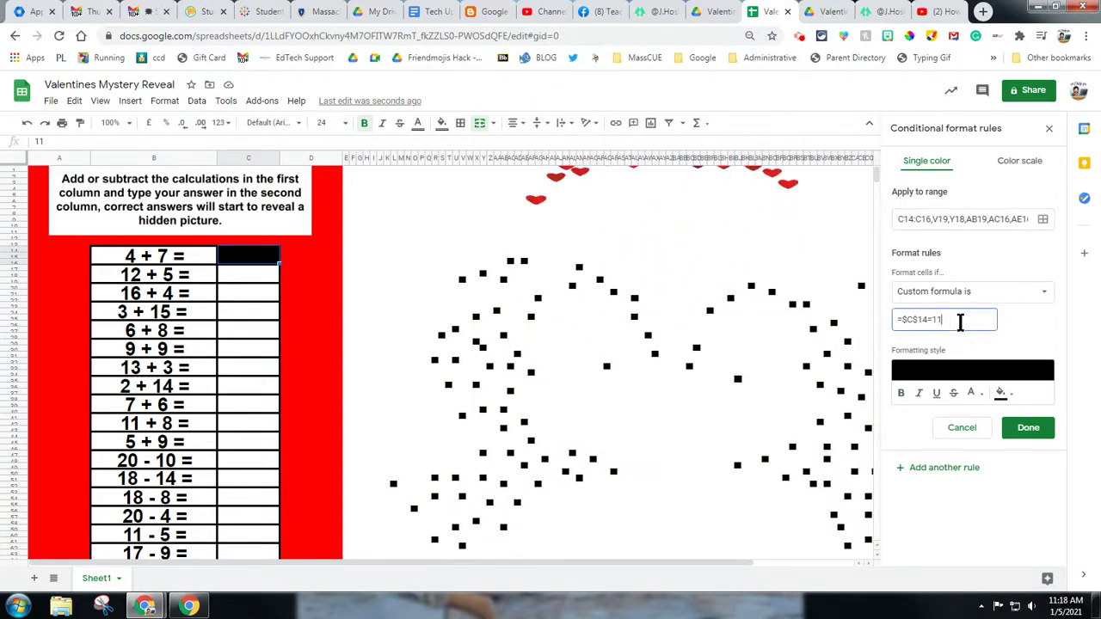
key(BackSpace)
key(BackSpace)
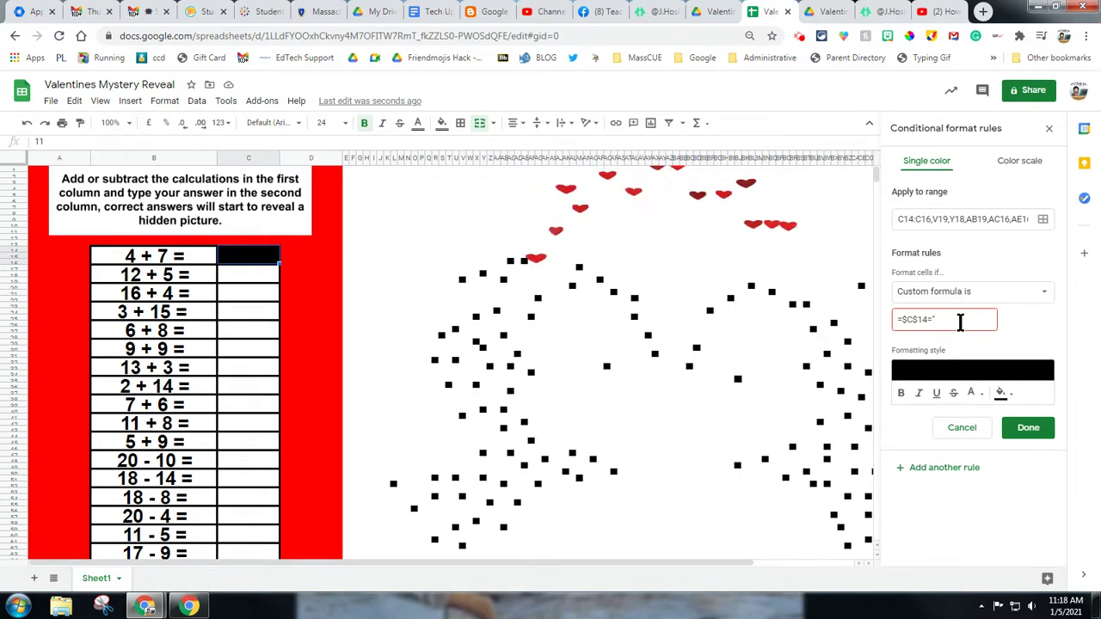
text(")
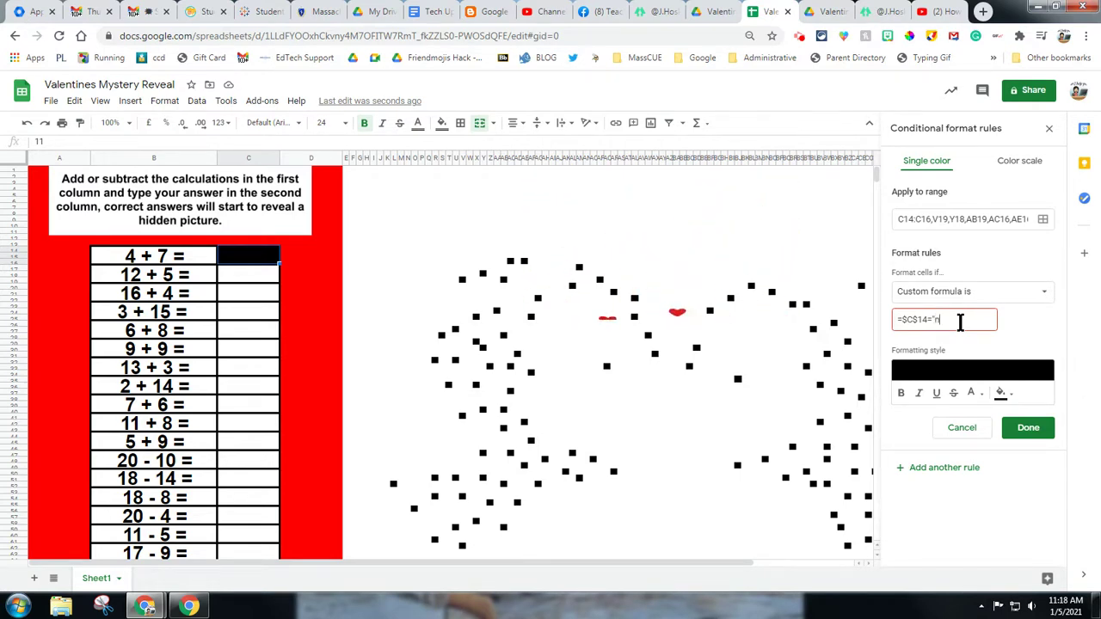
text(noun")
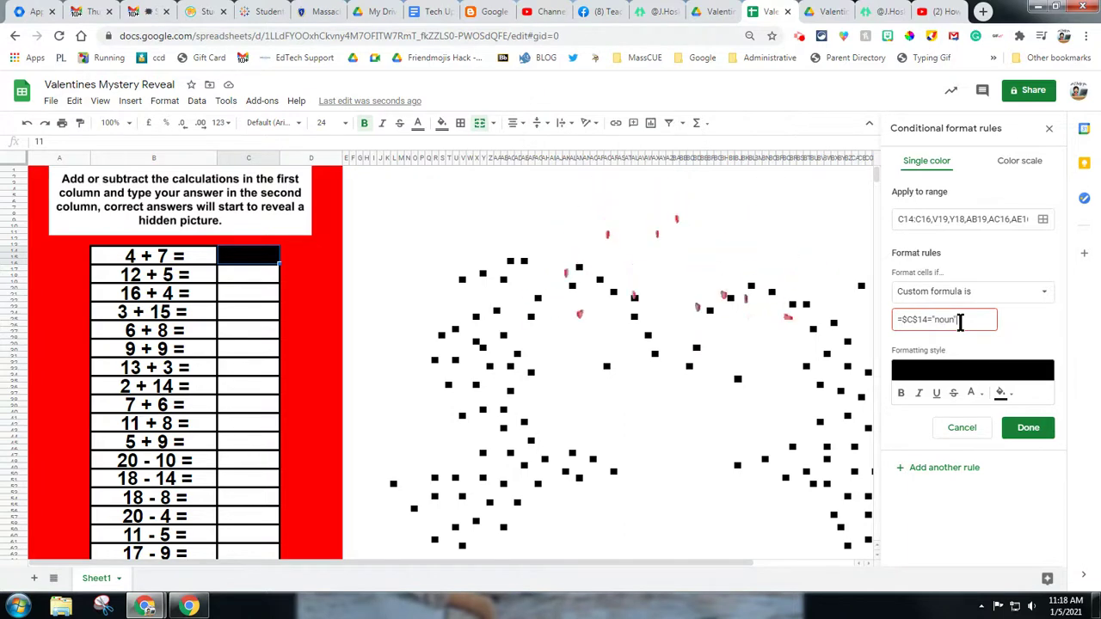
click(1029, 429)
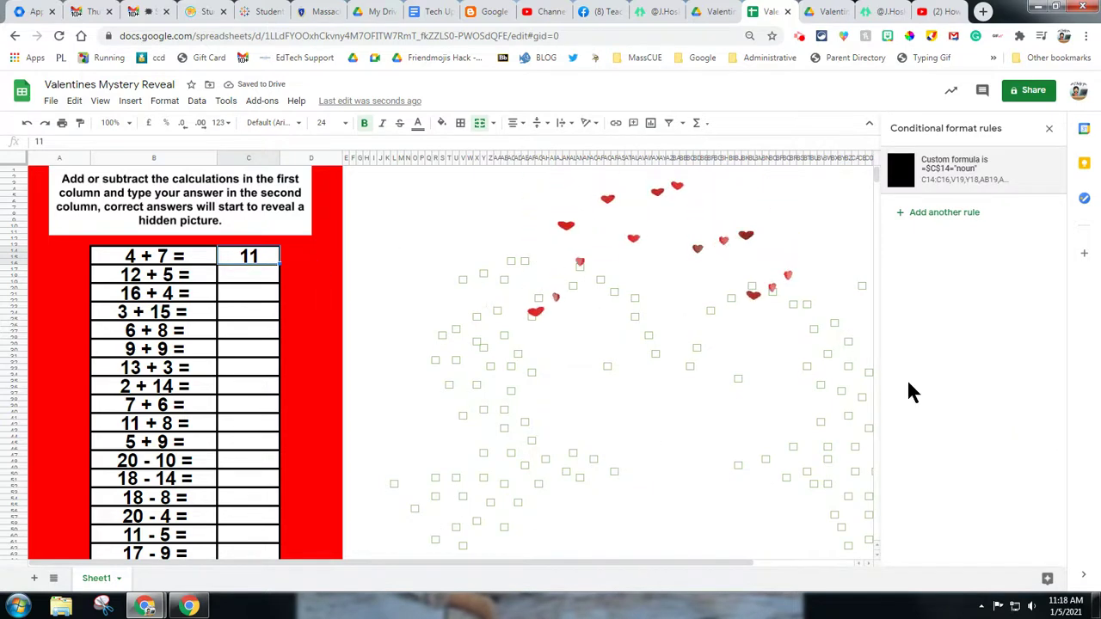
Delete the answer 11 from cell C14.
double_click(255, 262)
drag(258, 260, 231, 261)
key(BackSpace)
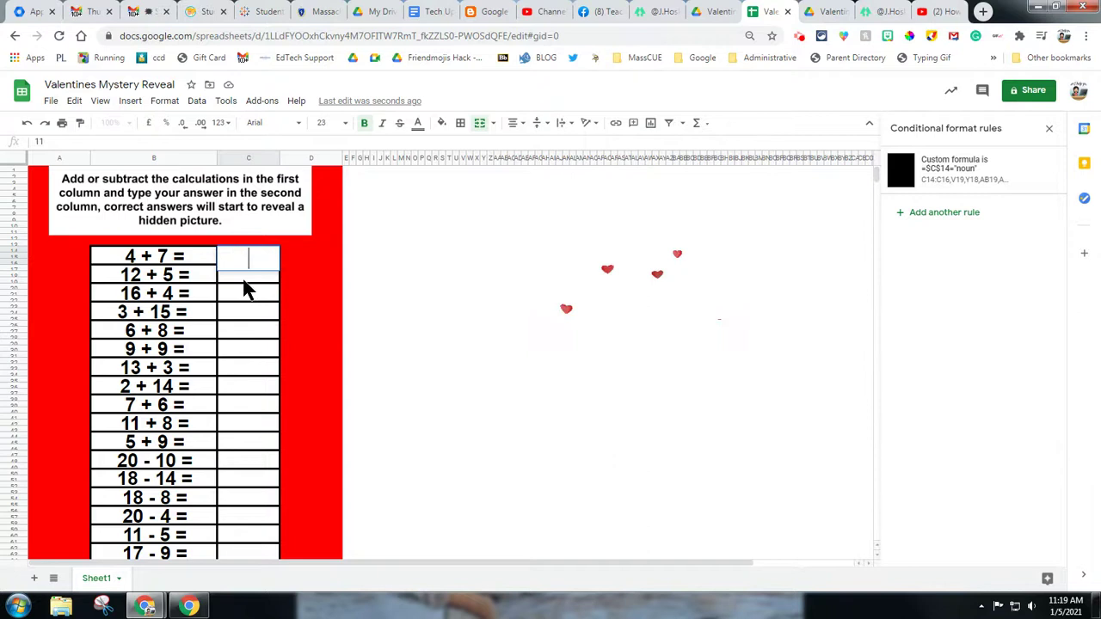
key(Return)
Enter noun as the 4 + 7 answer in C14, then check the Linktree tab and return.
click(246, 258)
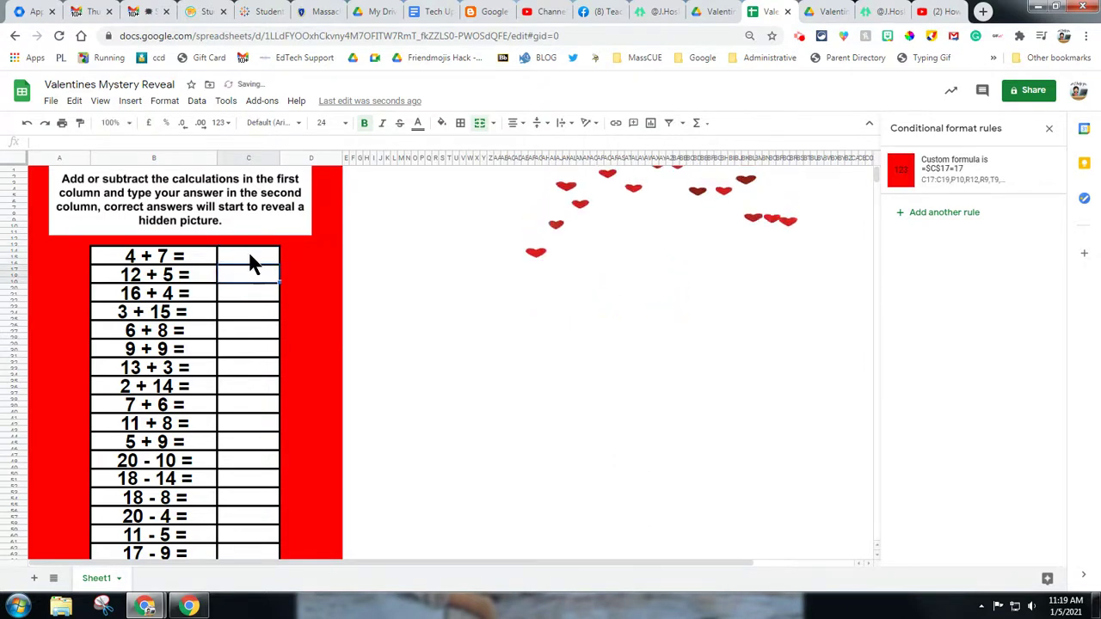
double_click(250, 261)
text(nou)
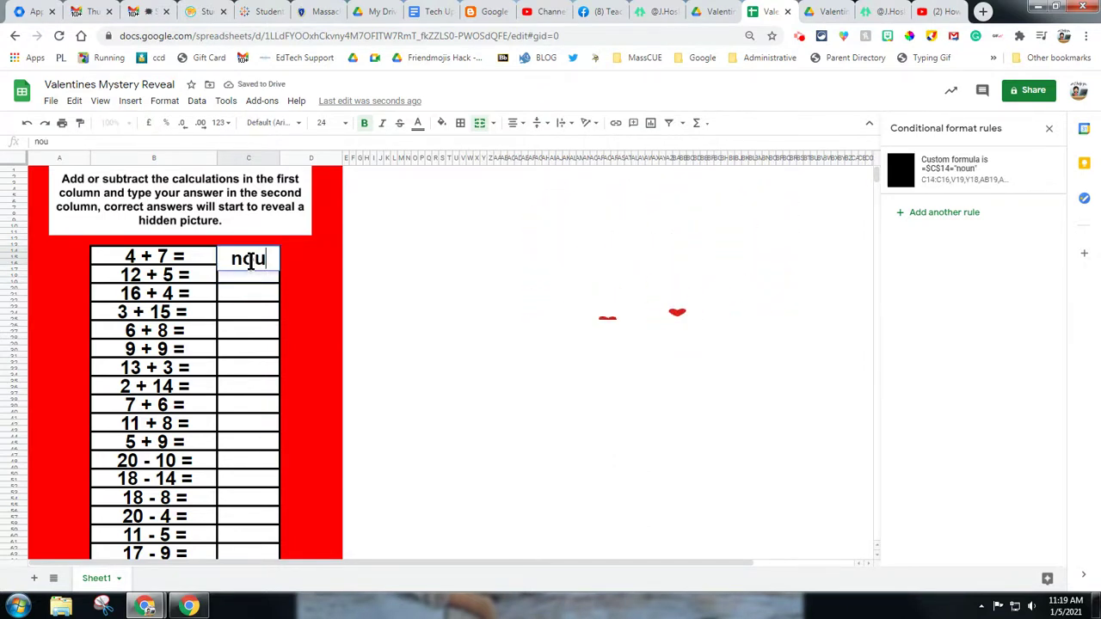
text(n)
key(Return)
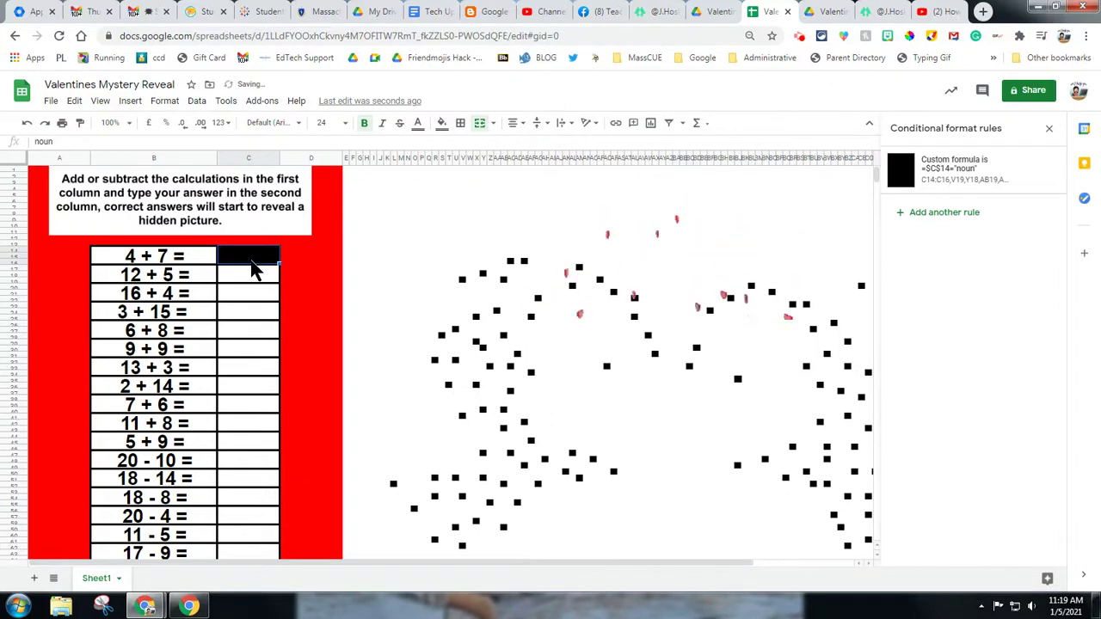
key(Left)
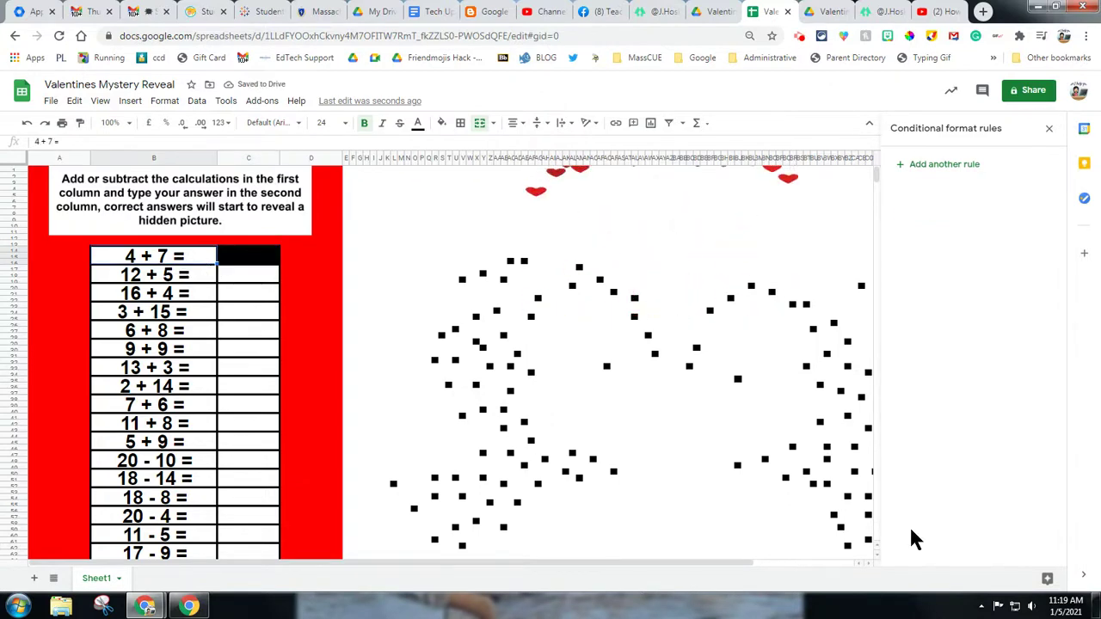
click(656, 11)
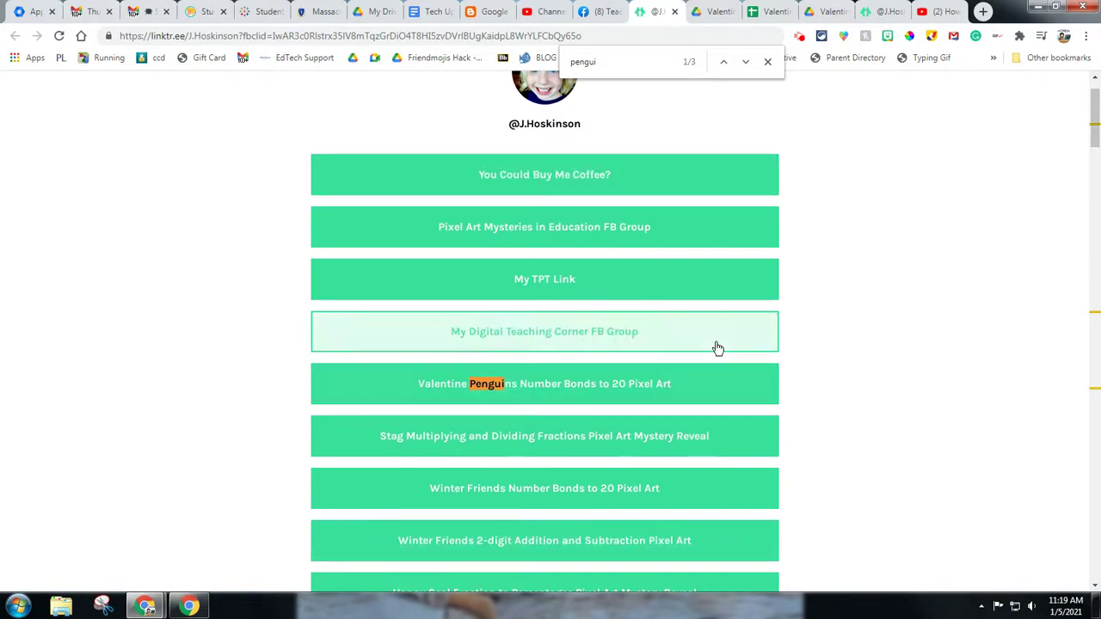
click(762, 11)
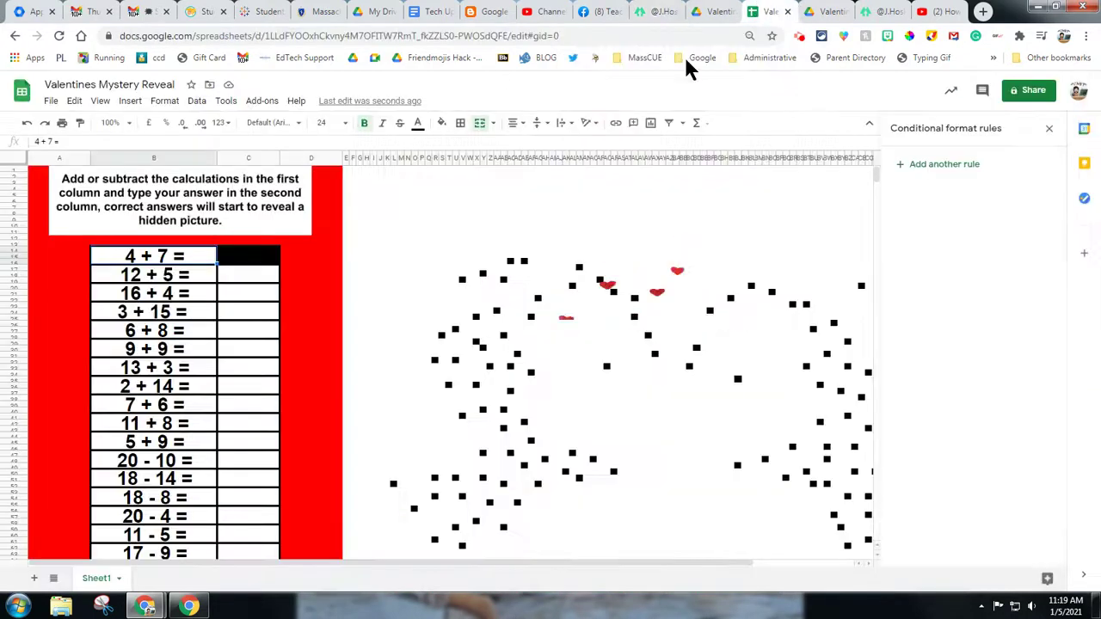
Inspect the 12 + 5 cell's =$C$17=17 rule without changing it, then close the rules panel.
click(239, 280)
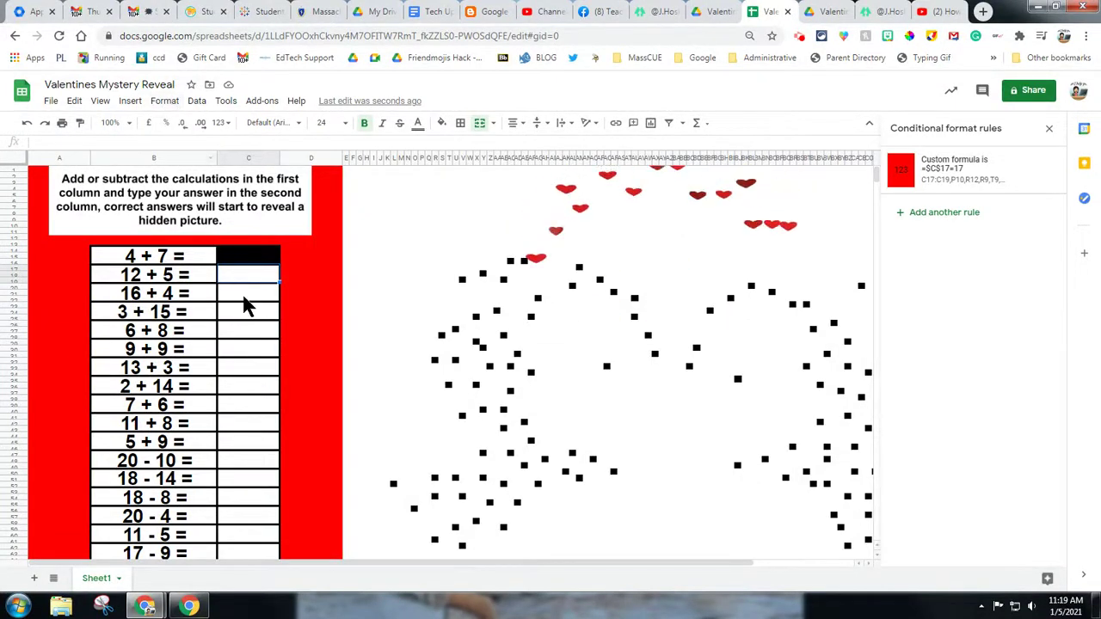
click(164, 100)
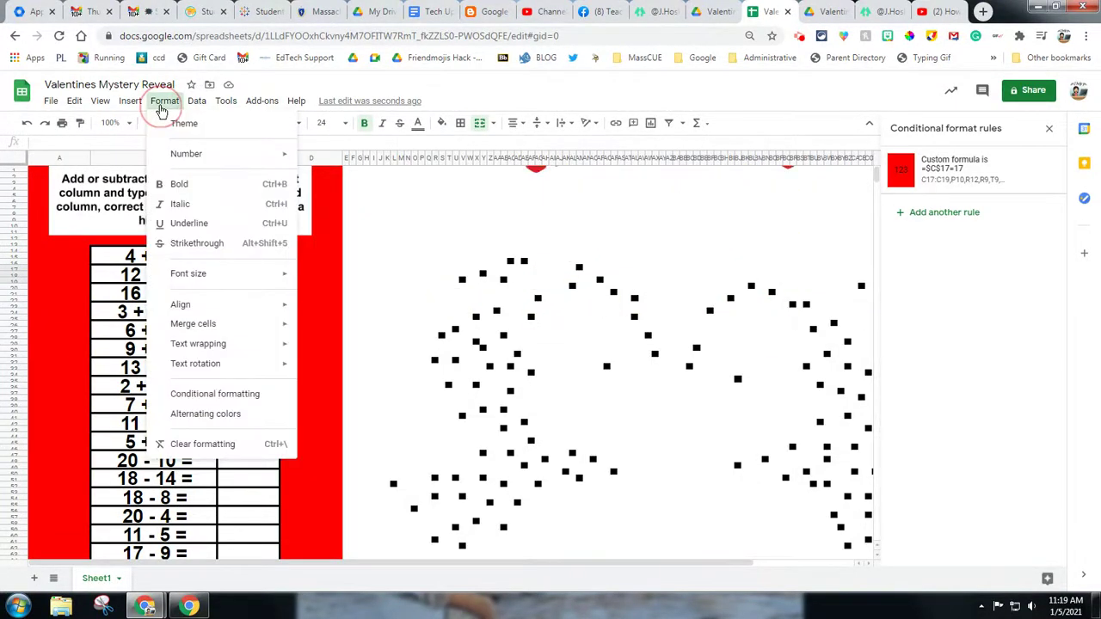
click(238, 394)
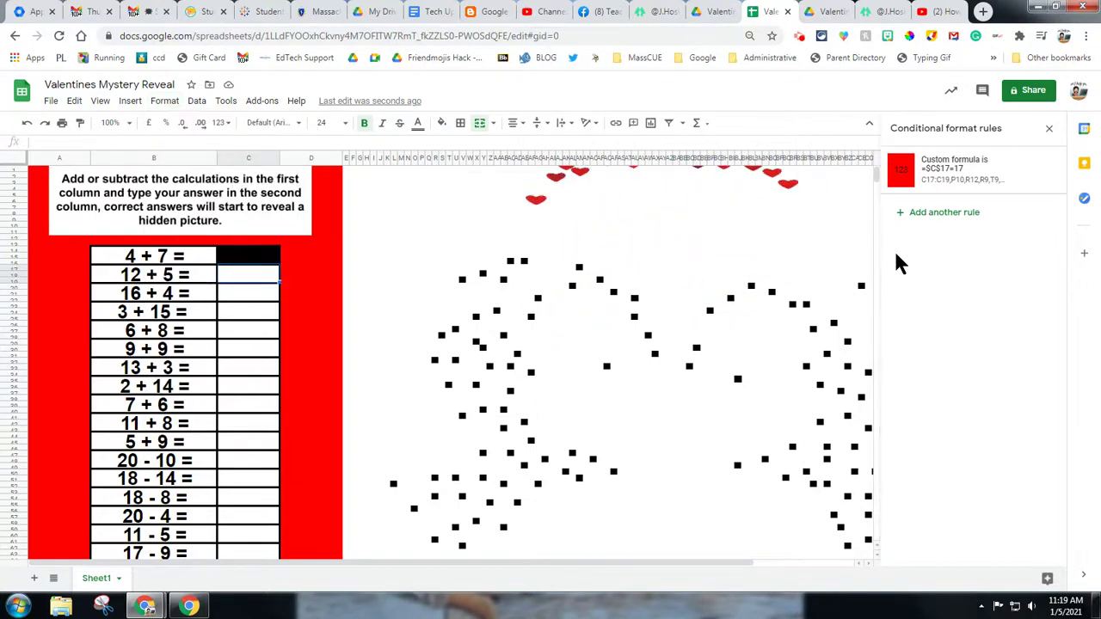
click(950, 172)
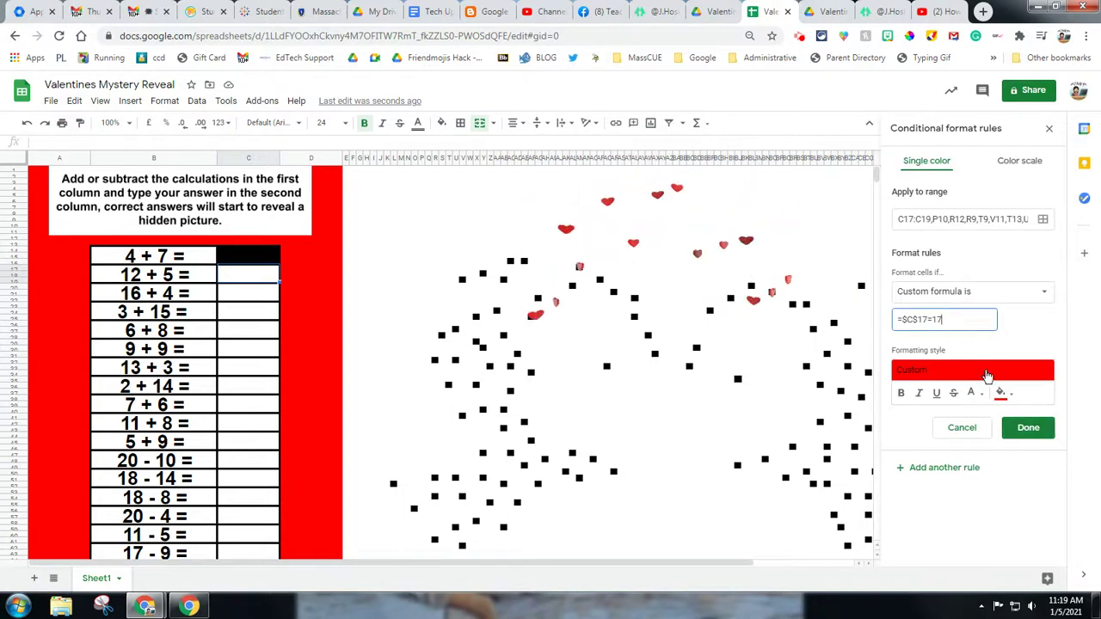
double_click(955, 319)
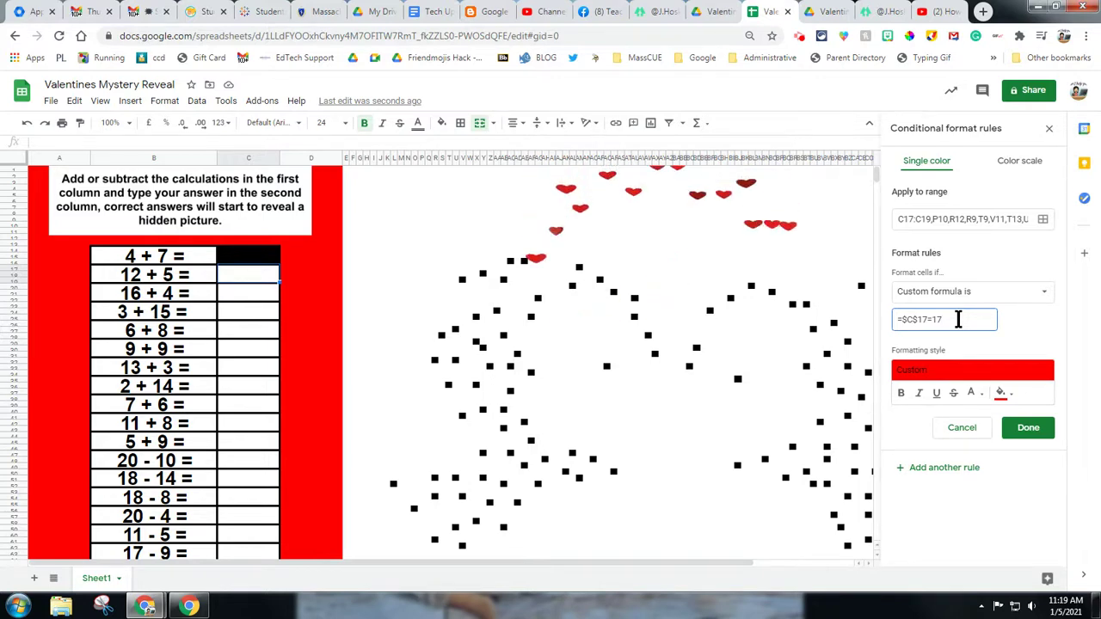
drag(933, 319, 894, 321)
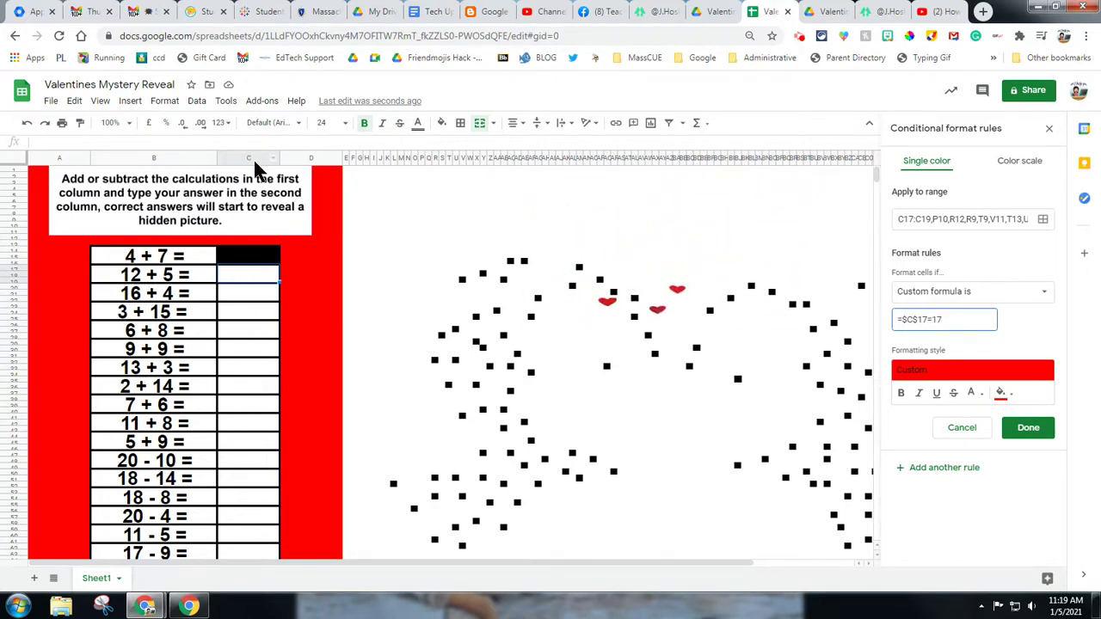
click(244, 295)
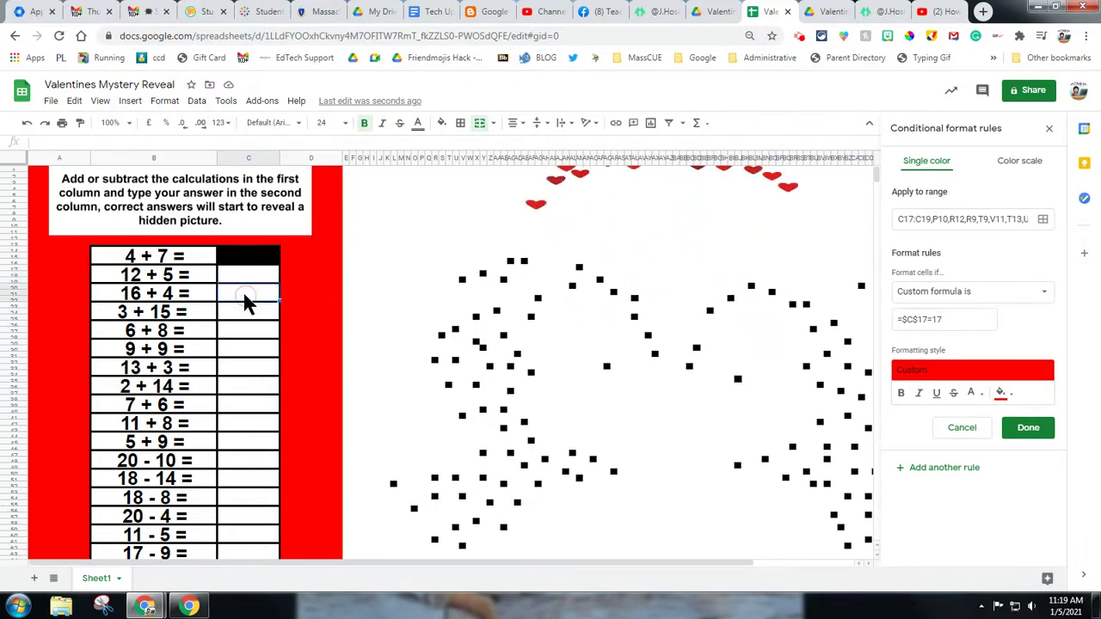
click(1049, 129)
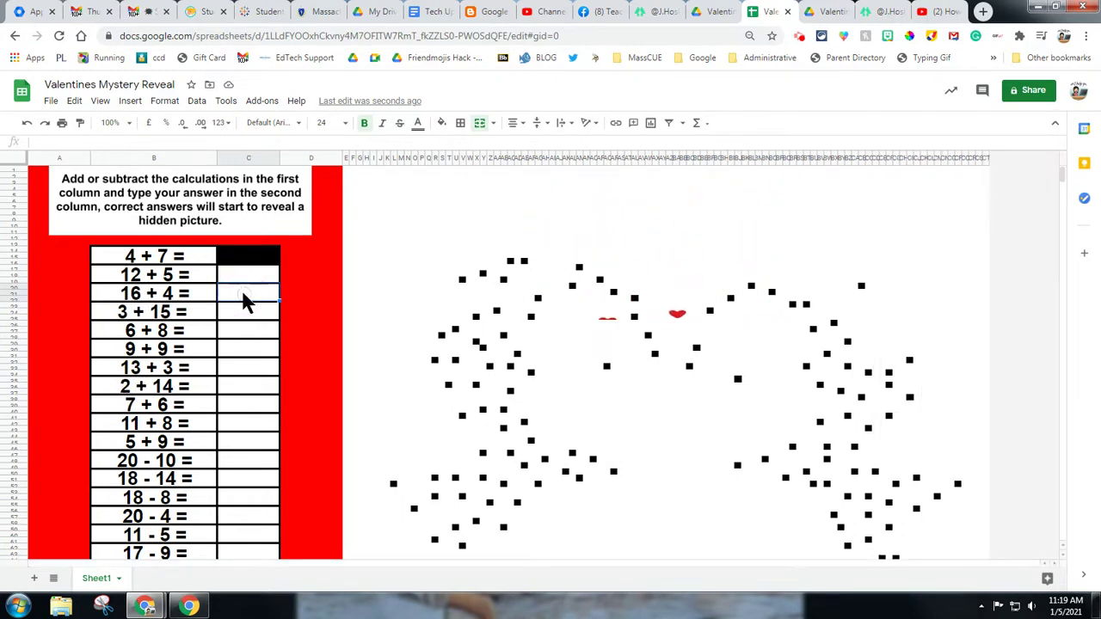
click(164, 101)
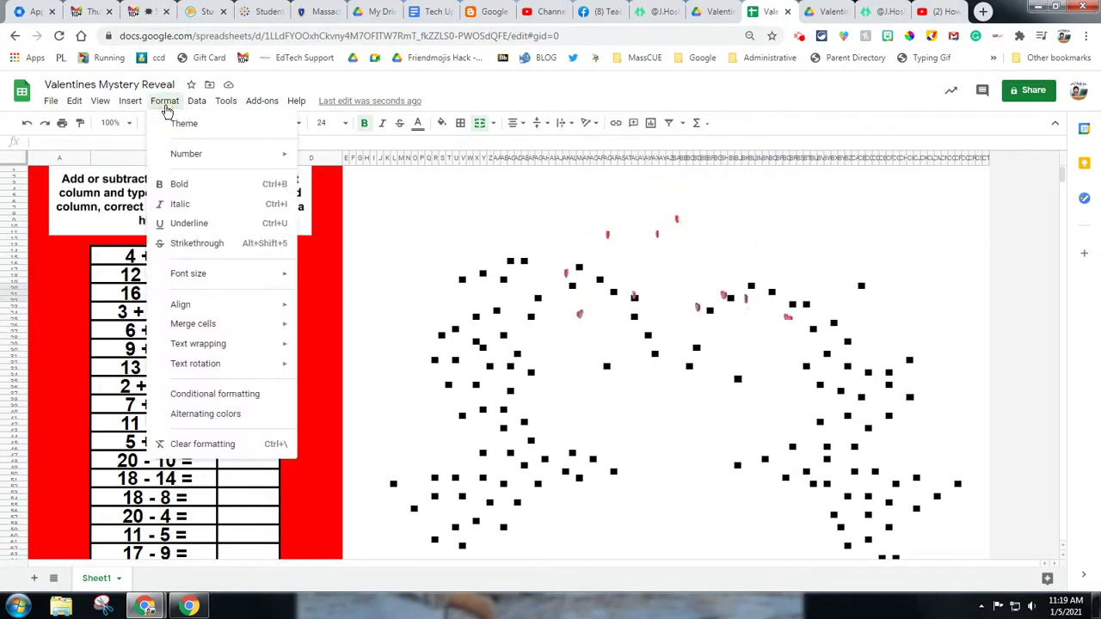
click(229, 394)
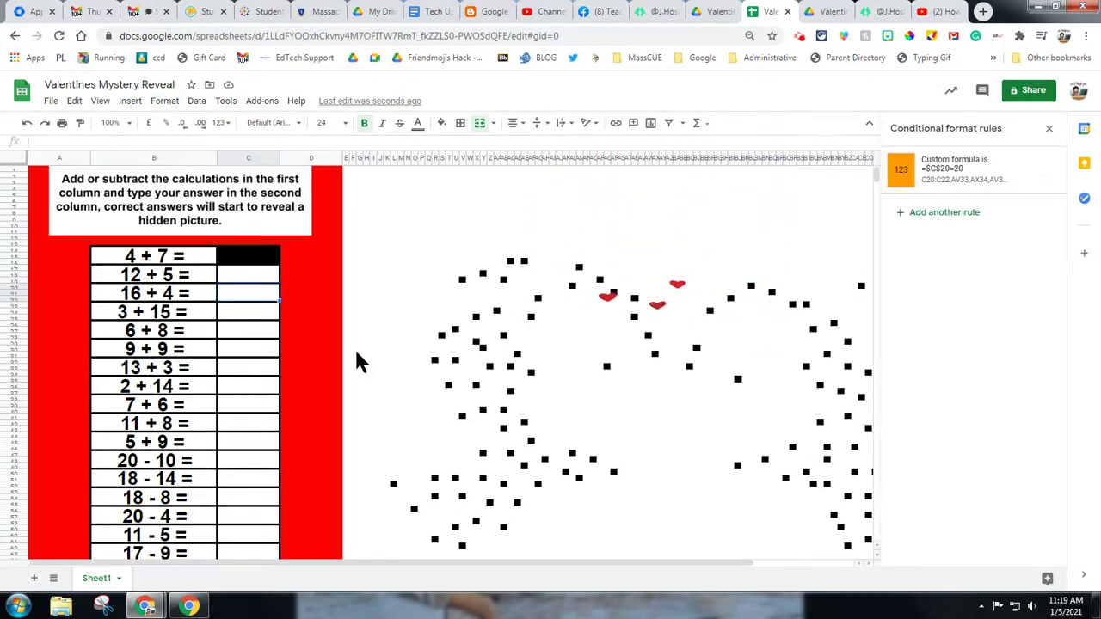
click(241, 318)
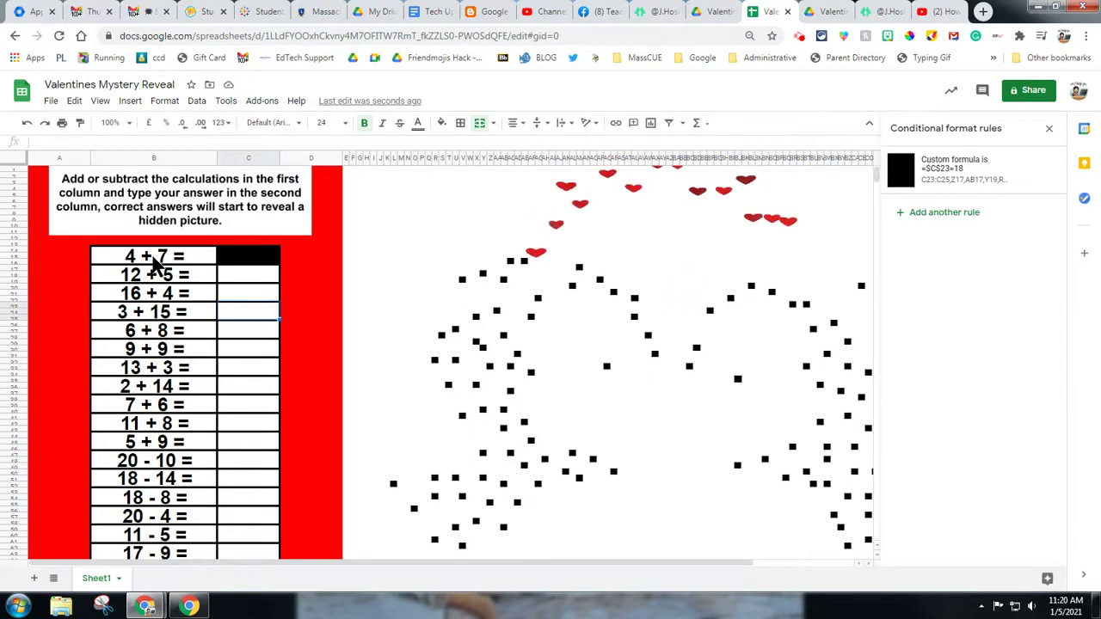
click(246, 255)
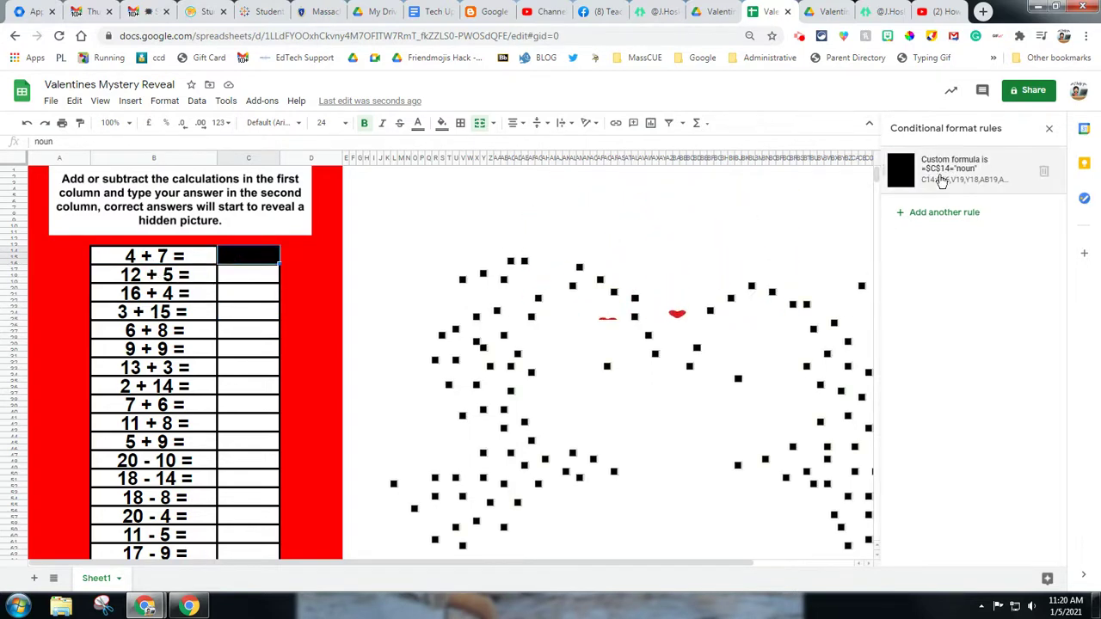
click(1049, 128)
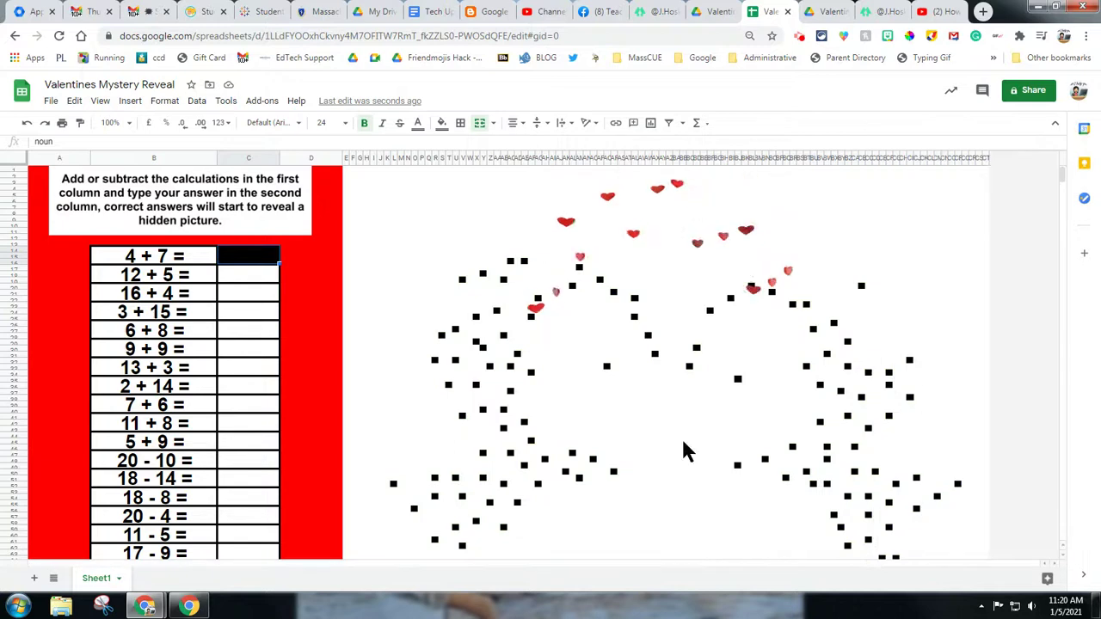
click(248, 275)
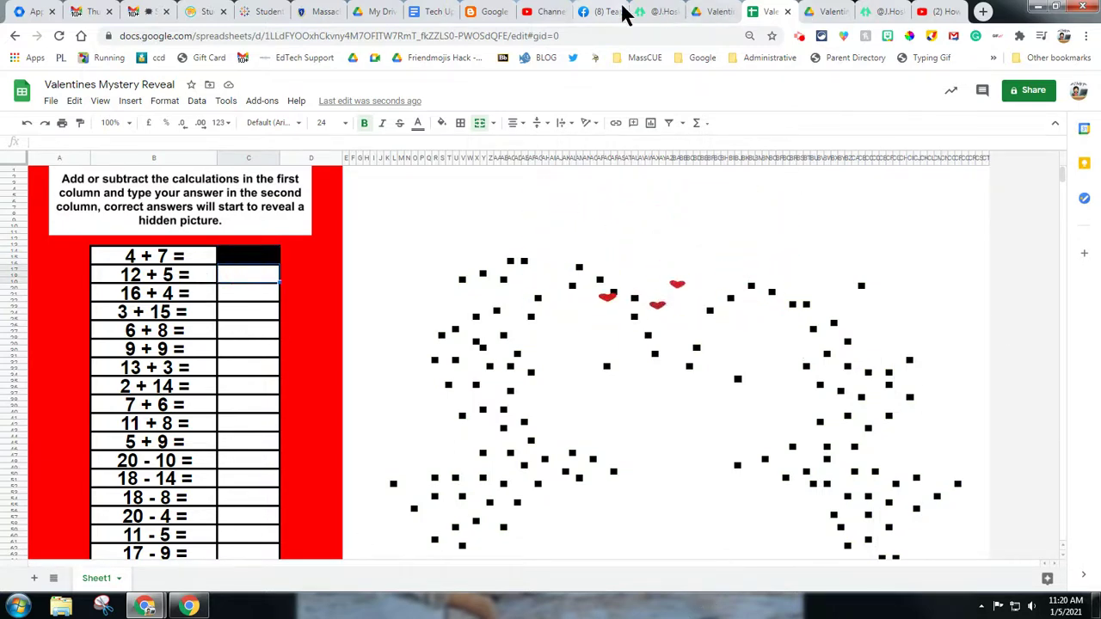
click(651, 11)
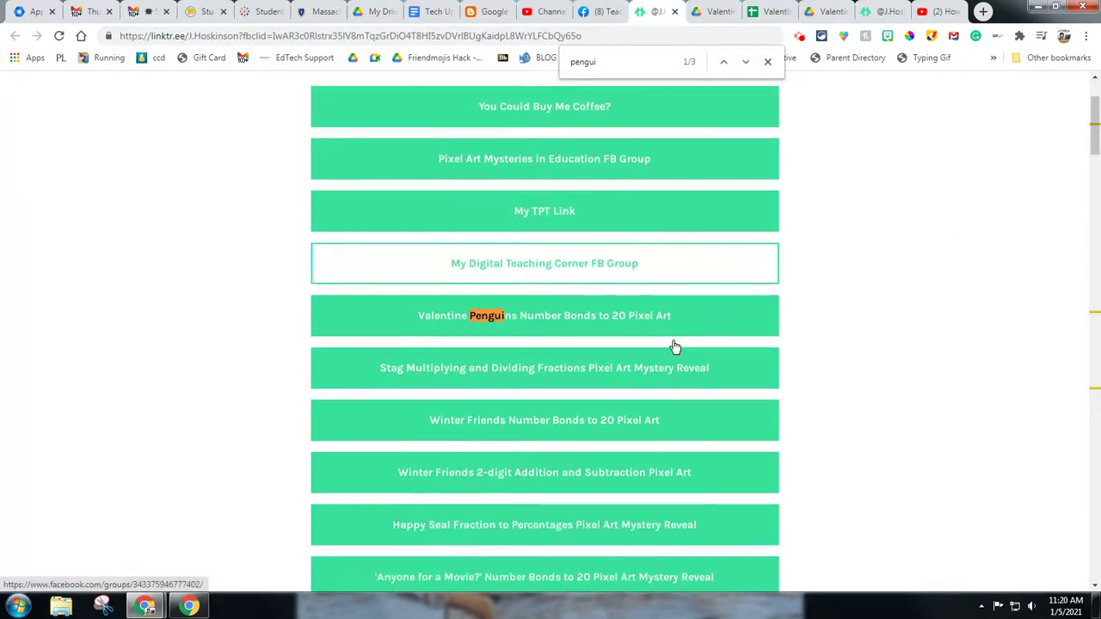
scroll(674, 346, down, 2)
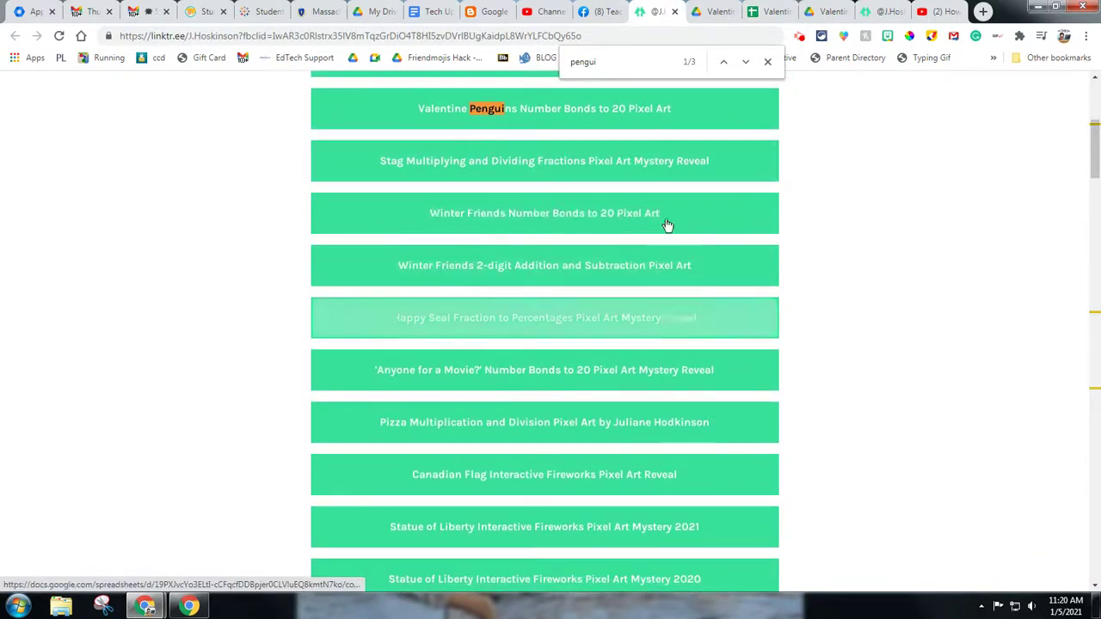
scroll(950, 439, up, 4)
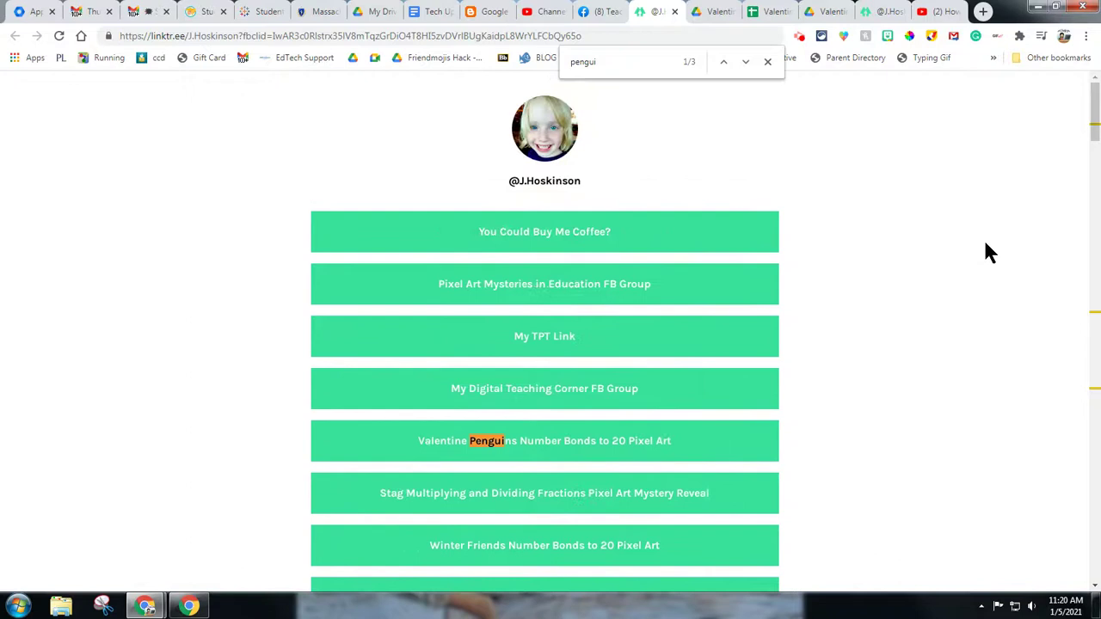
click(764, 11)
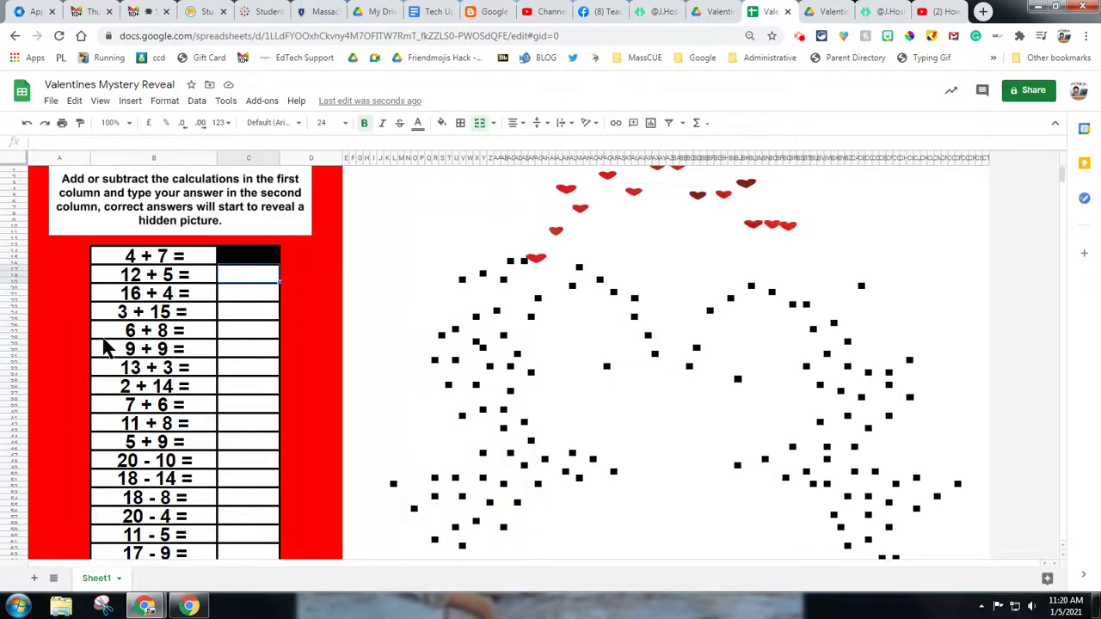